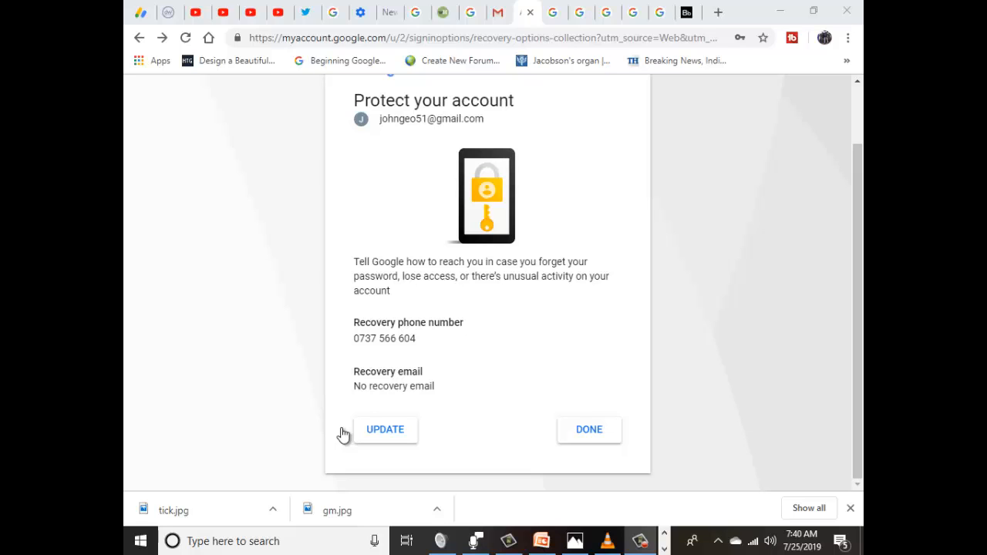
# Step: Confirm the Protect your account page with DONE to continue into Gmail
pyautogui.click(589, 429)
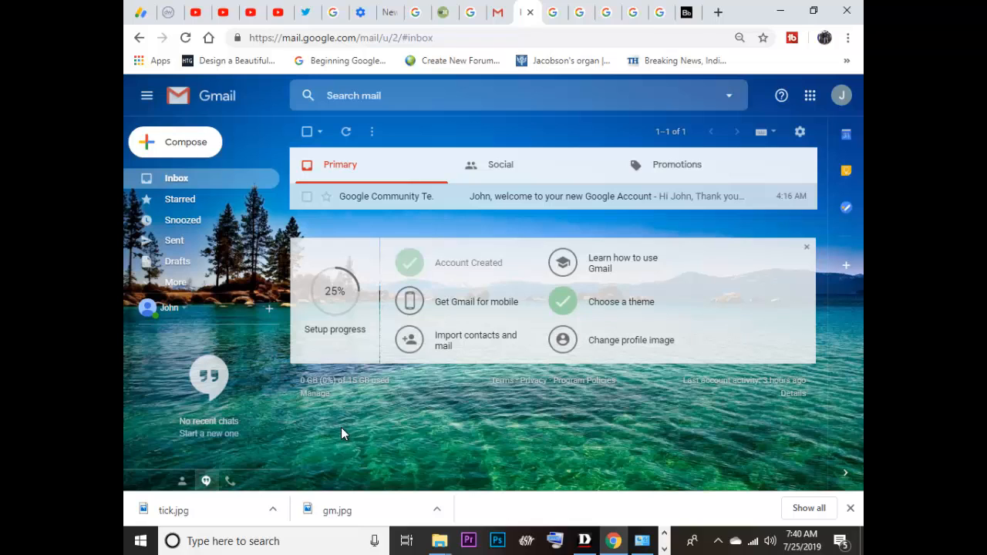
# Step: Open a new message, close it, reopen it with C, and move between the To and Subject fields
pyautogui.click(176, 142)
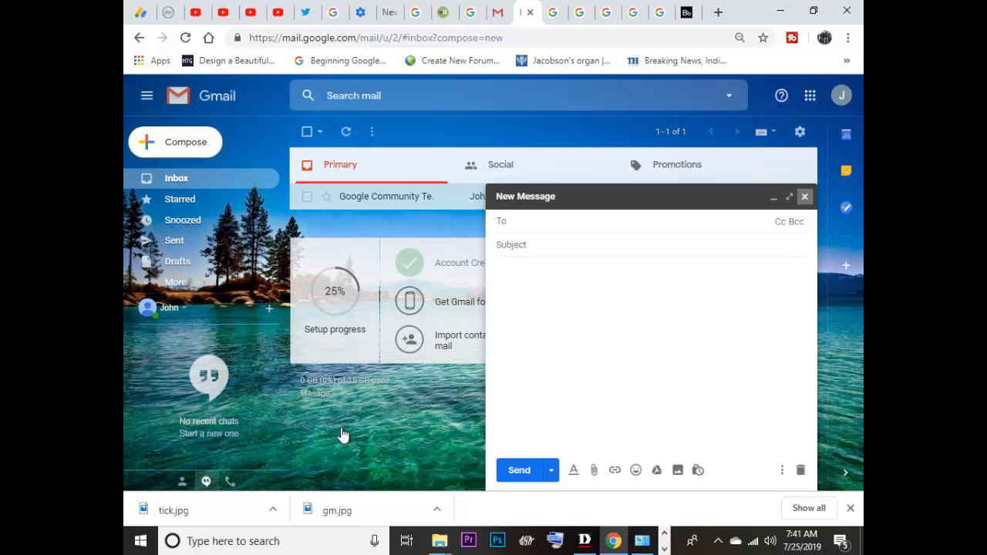
pyautogui.click(805, 196)
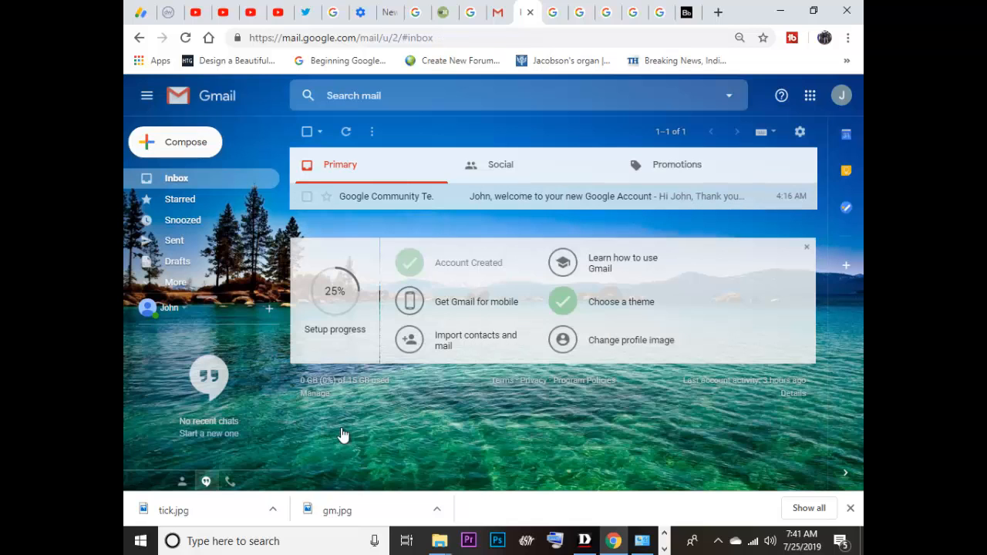
pyautogui.press('c')
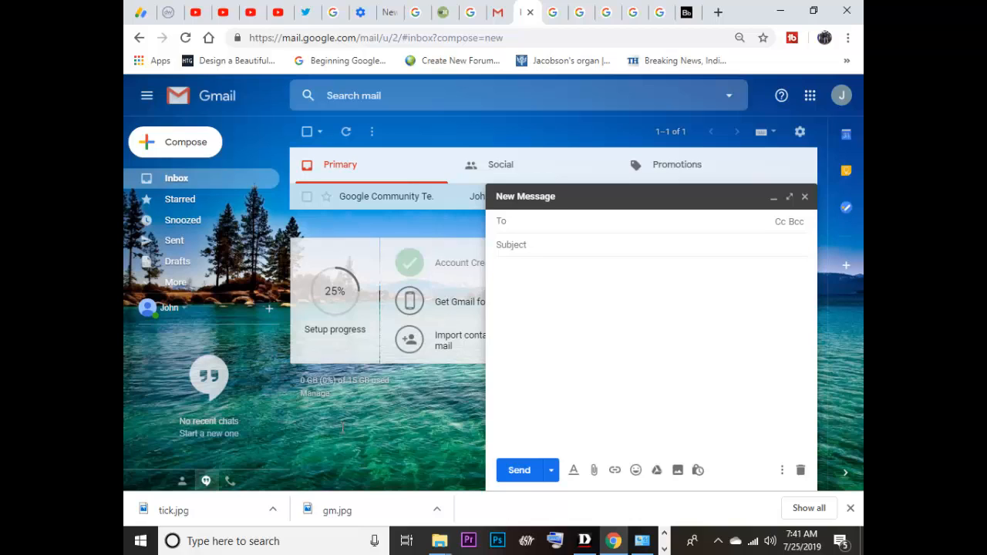
pyautogui.press('Tab')
pyautogui.hotkey('shift', 'Tab')
pyautogui.press('Tab')
pyautogui.press('Tab')
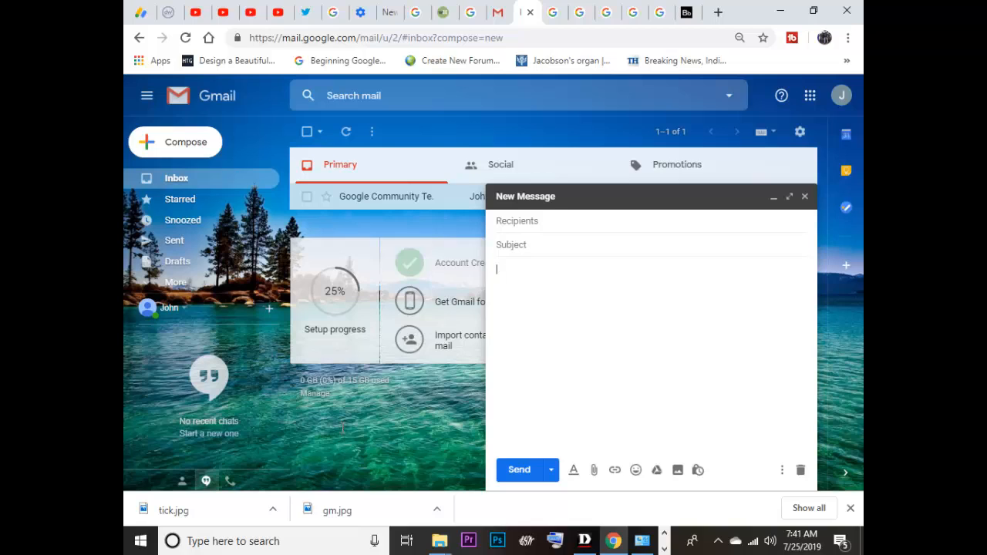
# Step: Try Schedule send on the empty draft and dismiss the missing-recipient error
pyautogui.click(552, 469)
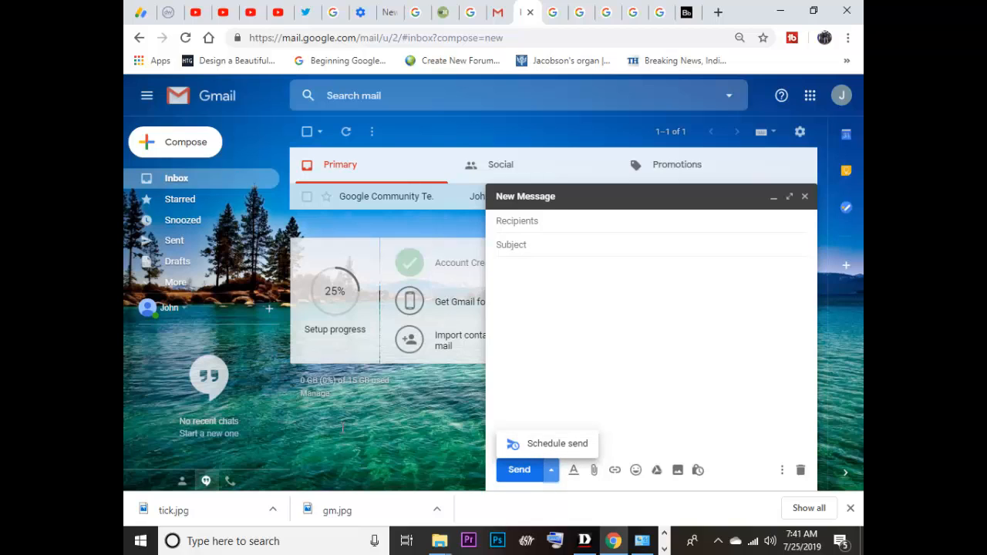
pyautogui.click(557, 444)
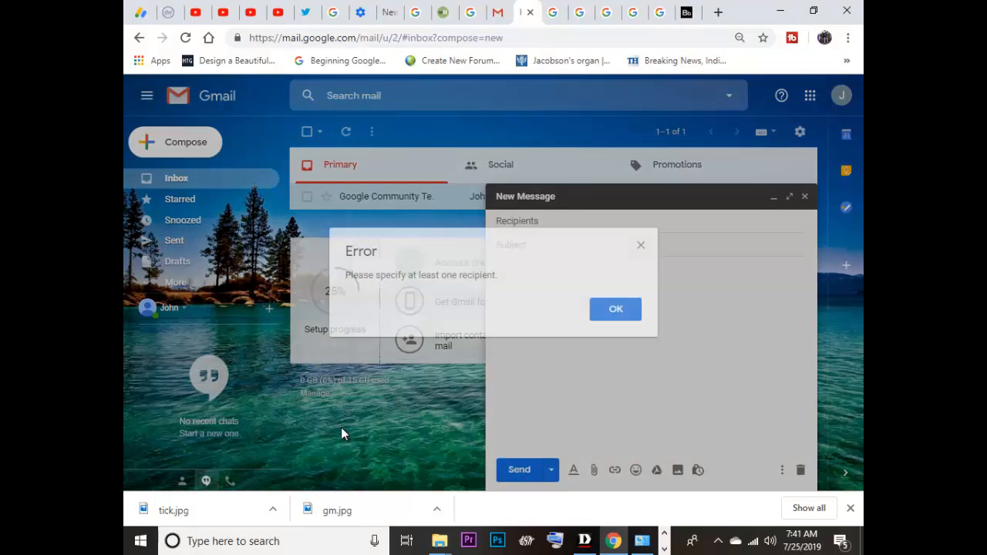
pyautogui.press('Return')
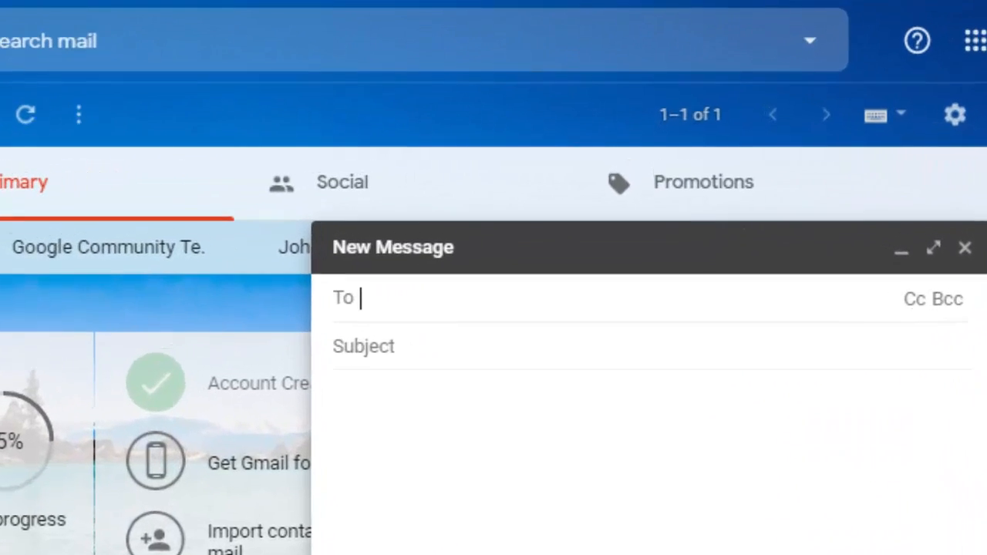
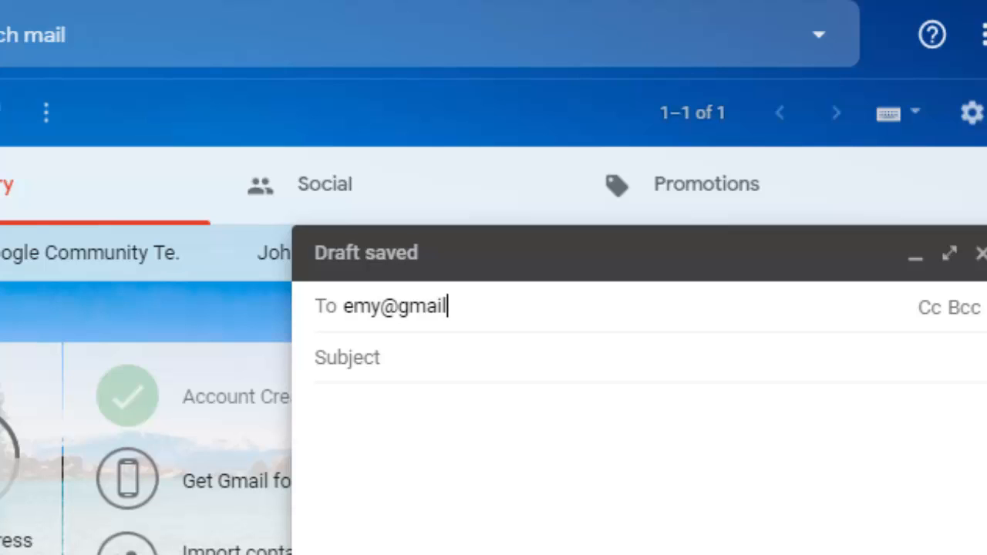
# Step: Enter the recipient's Gmail address in To, deleting the invalid partial address chips
pyautogui.press('Return')
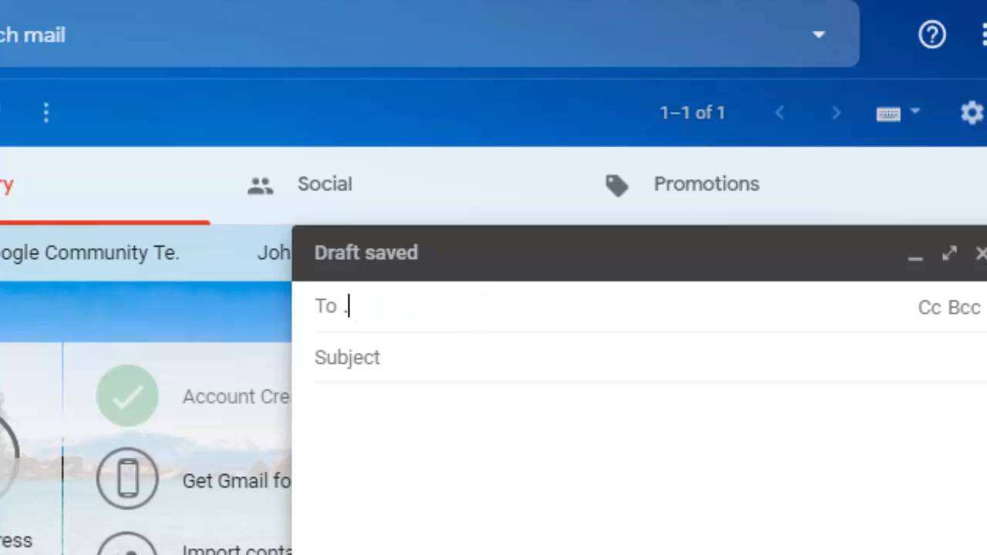
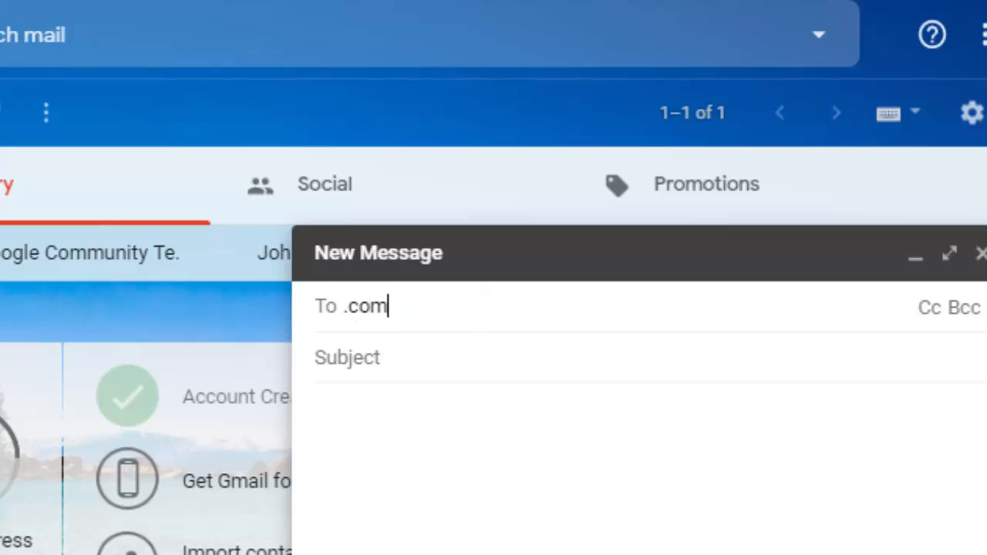
pyautogui.click(316, 358)
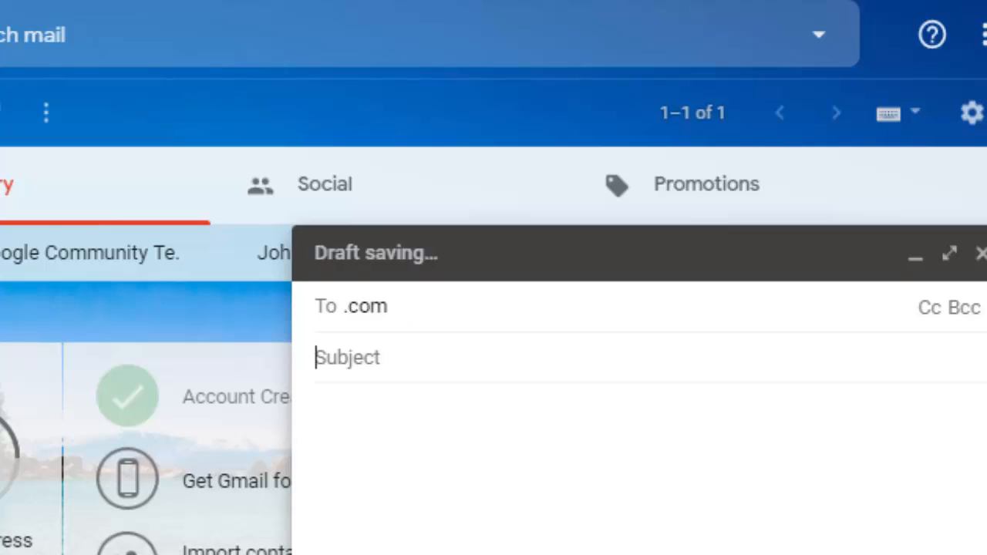
pyautogui.click(435, 307)
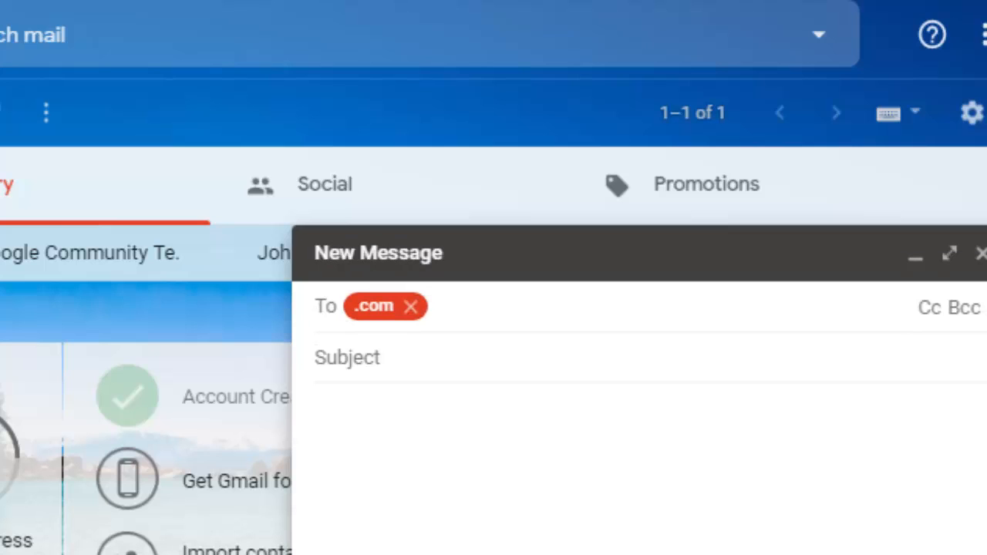
pyautogui.press('BackSpace')
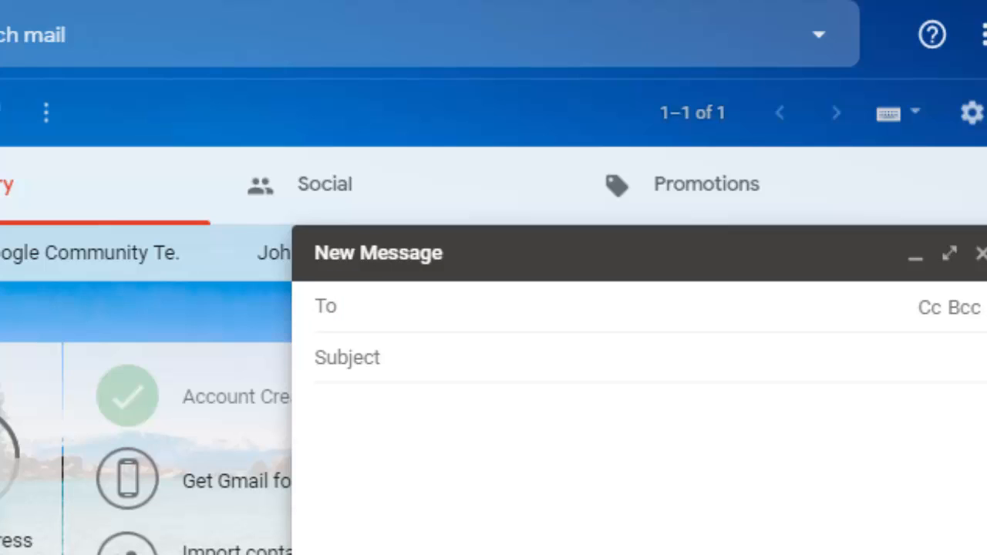
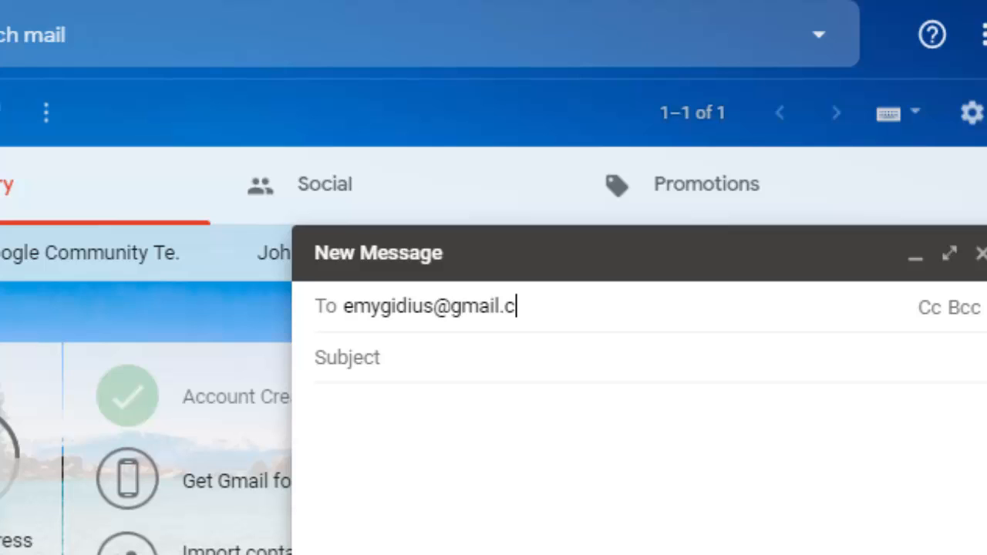
# Step: Give the draft the subject 'testing' and the body text 'dgh'
pyautogui.click(347, 358)
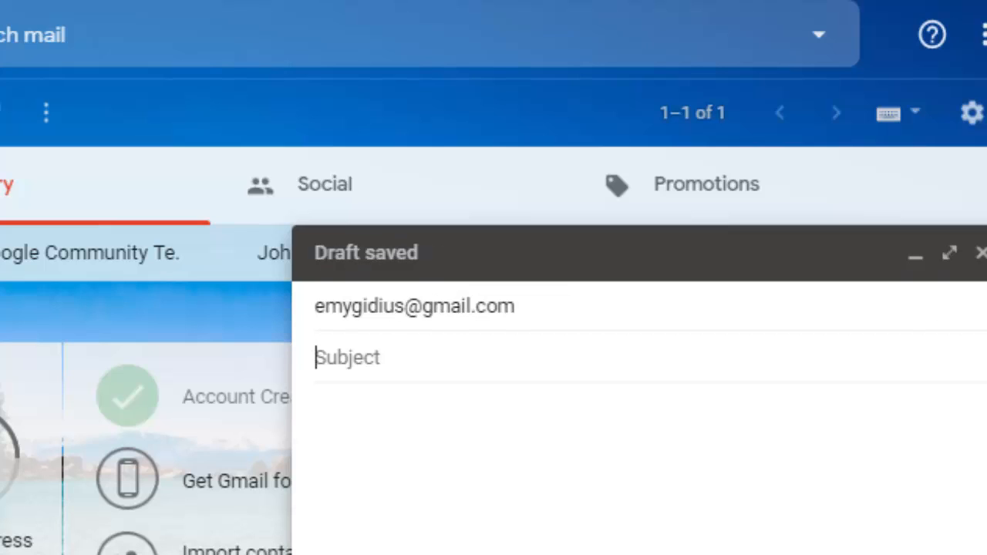
pyautogui.write('testin')
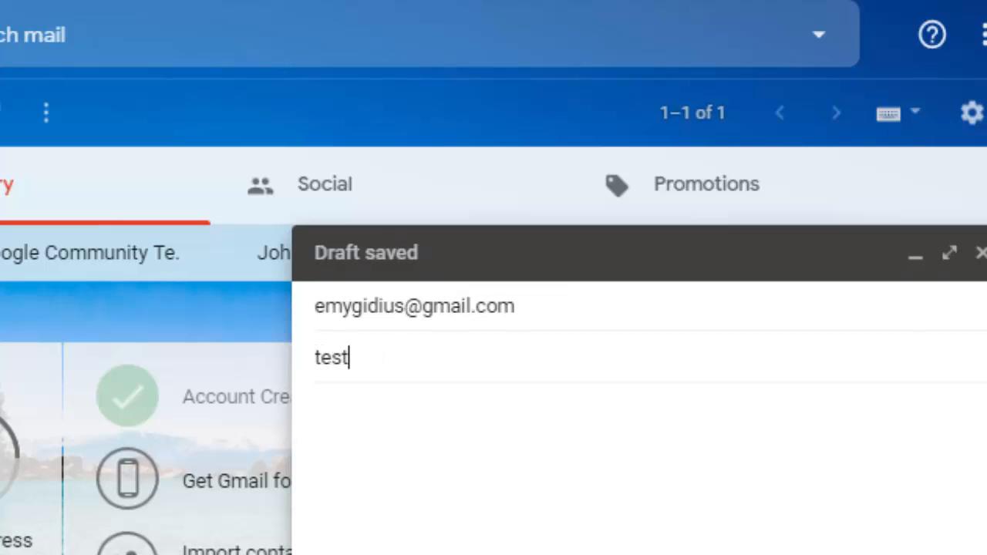
pyautogui.write('g')
pyautogui.click(316, 411)
pyautogui.write('dgh')
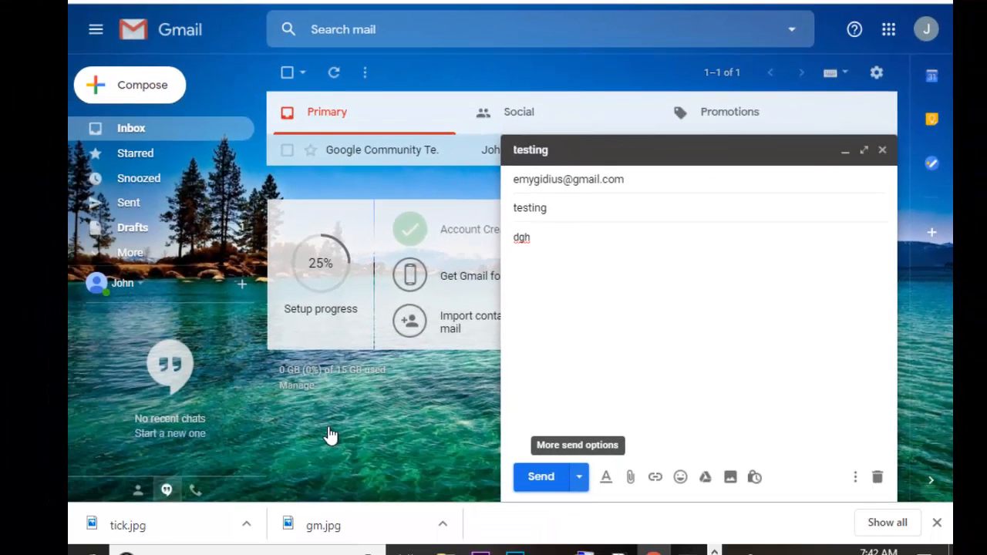
pyautogui.click(579, 476)
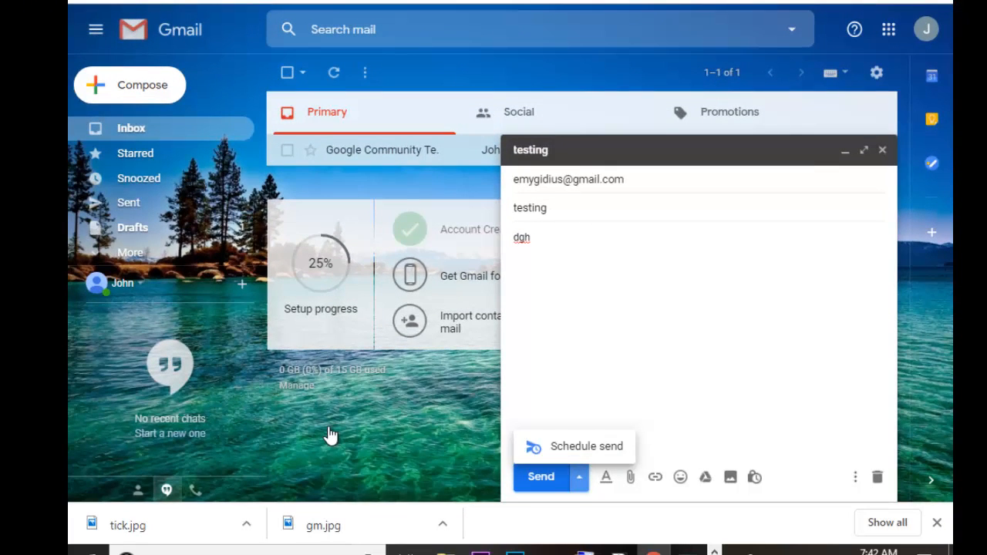
pyautogui.click(331, 435)
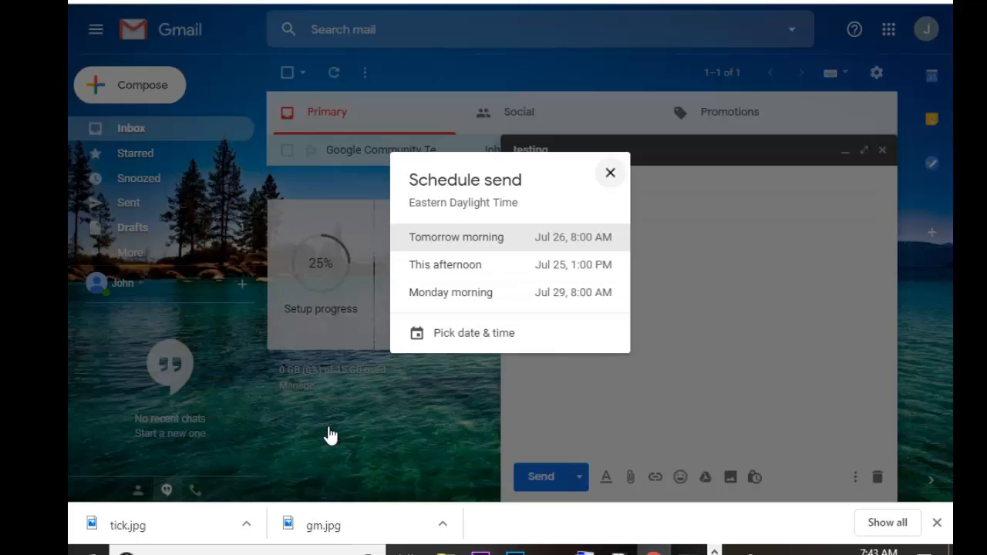
pyautogui.click(330, 436)
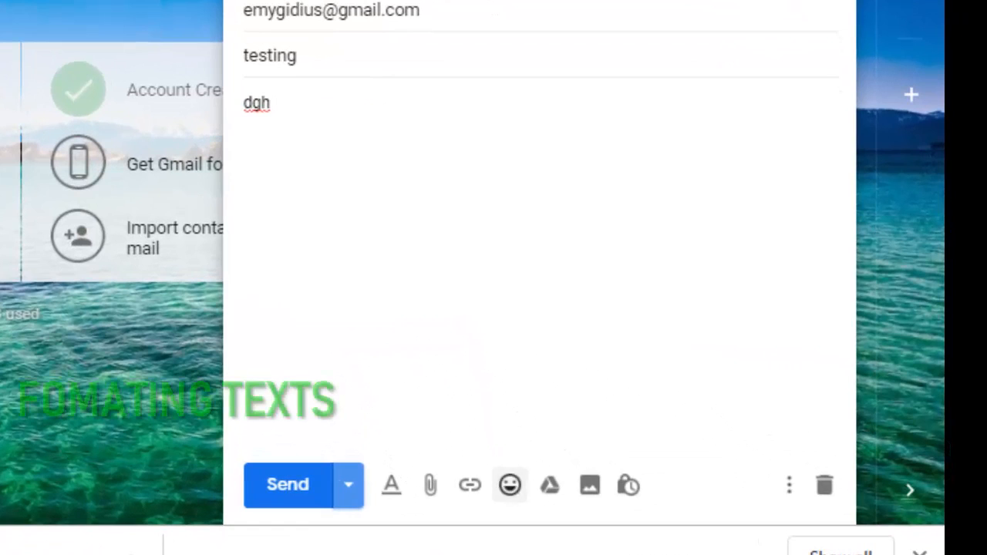
# Step: Extend the body to 'dghhjgfkfhk' with a second line 'djc', leaving text size unchanged
pyautogui.click(391, 484)
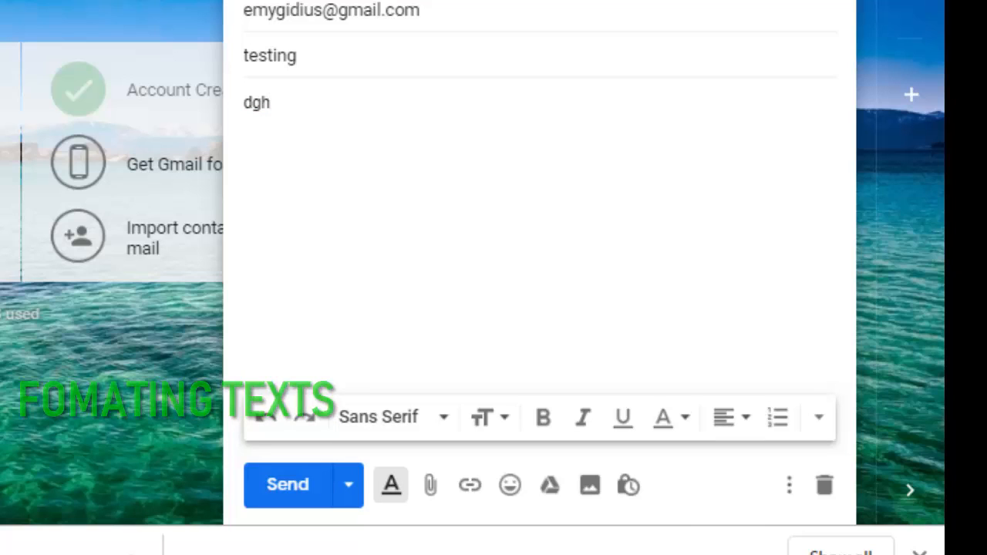
pyautogui.write('hjgfkfhk')
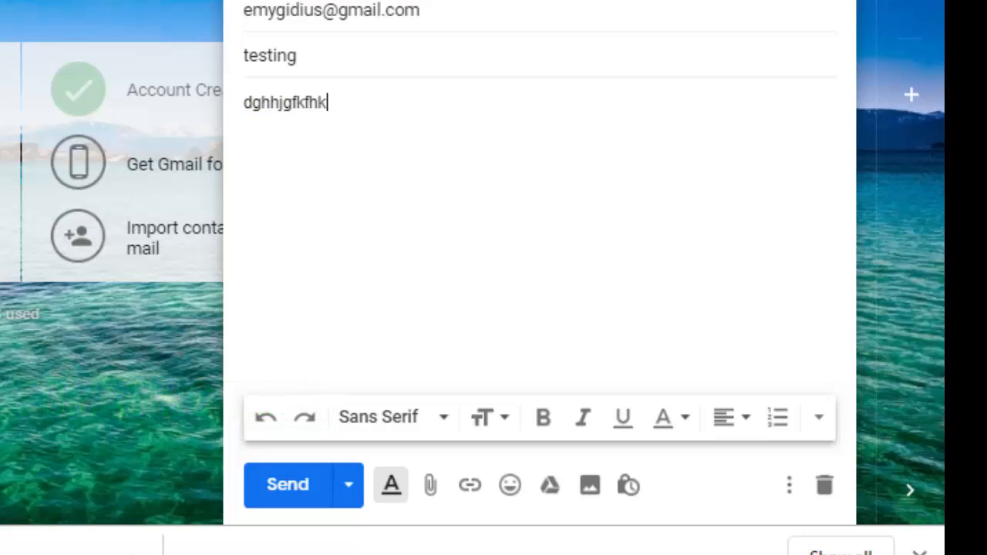
pyautogui.press('Return')
pyautogui.write('djc')
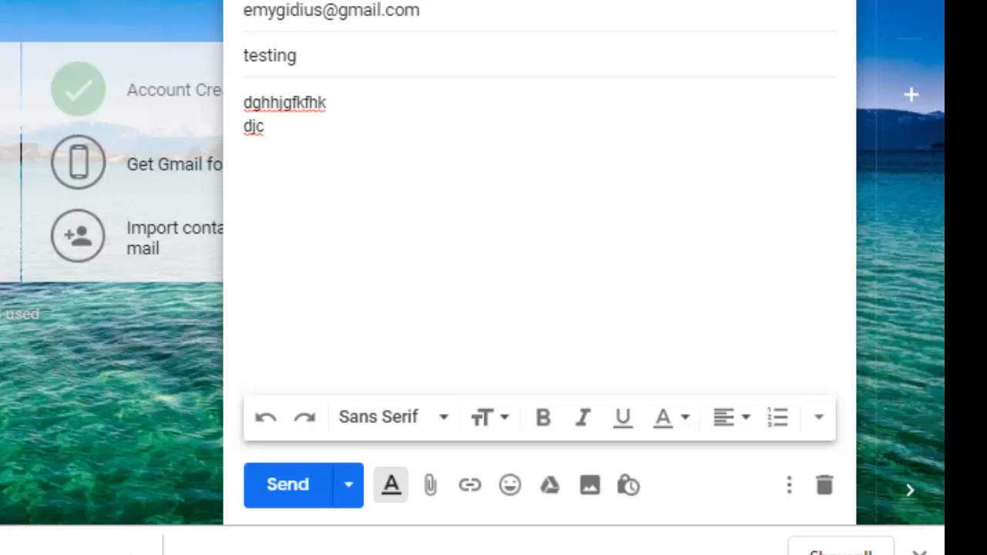
pyautogui.click(489, 417)
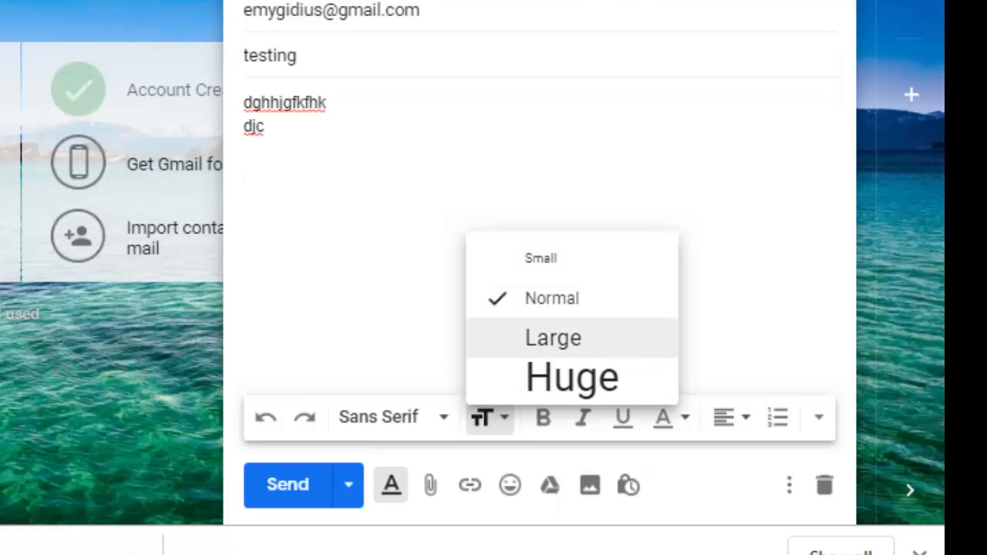
pyautogui.click(327, 103)
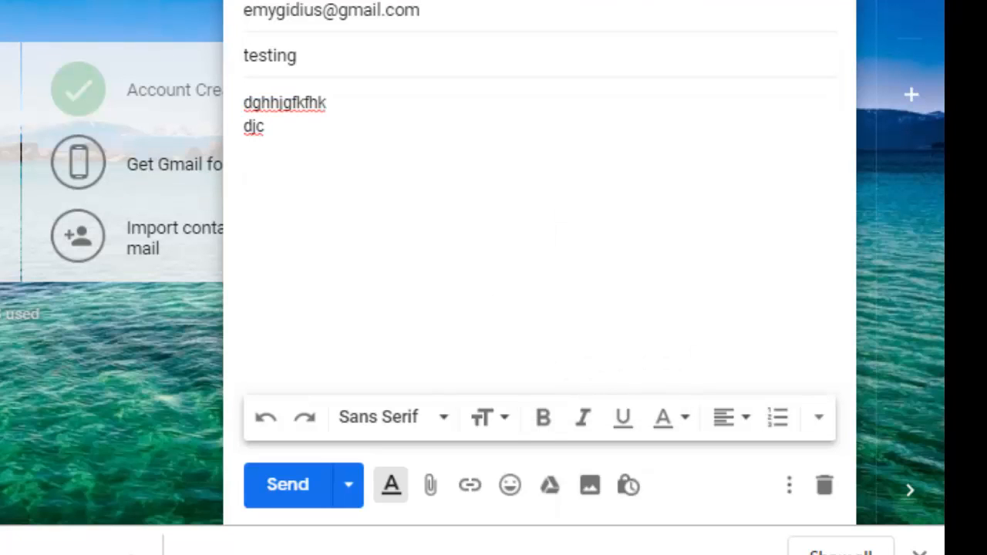
# Step: Make the entire body text Huge, bold, italic, underlined and red
pyautogui.hotkey('ctrl', 'a')
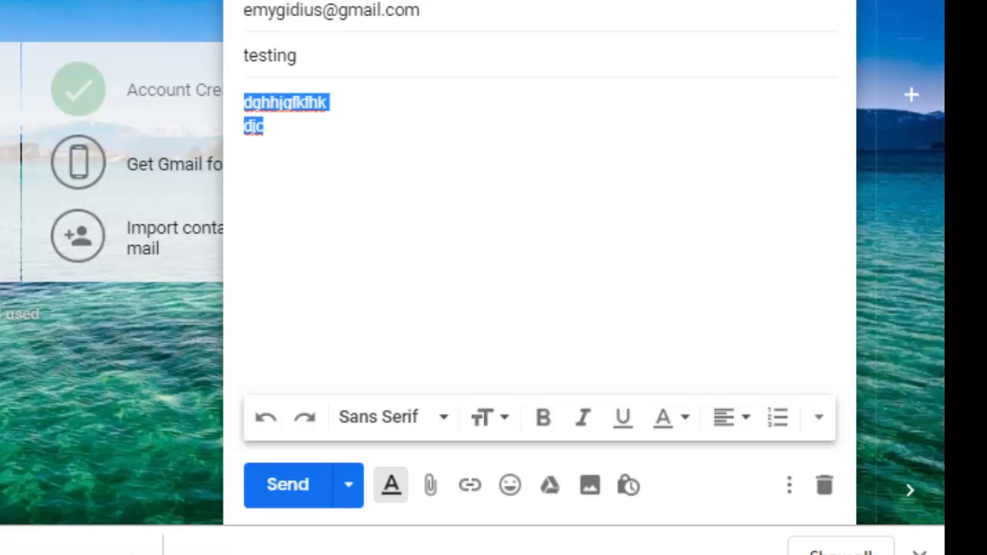
pyautogui.click(483, 417)
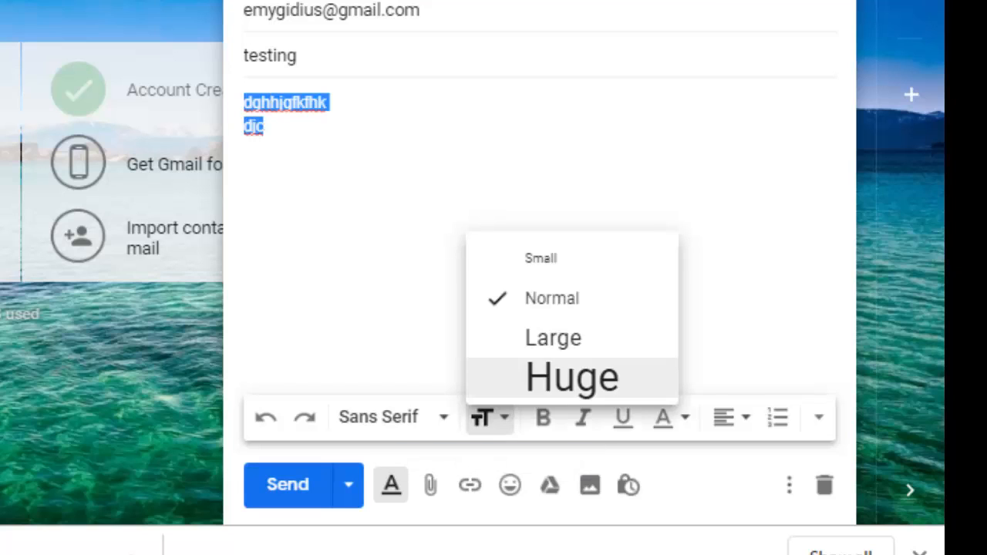
pyautogui.click(564, 377)
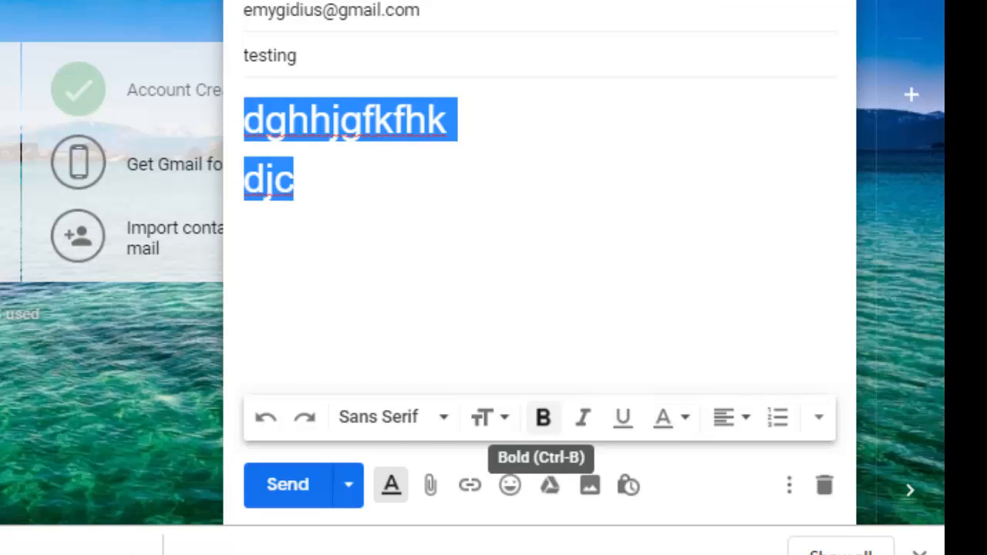
pyautogui.click(543, 418)
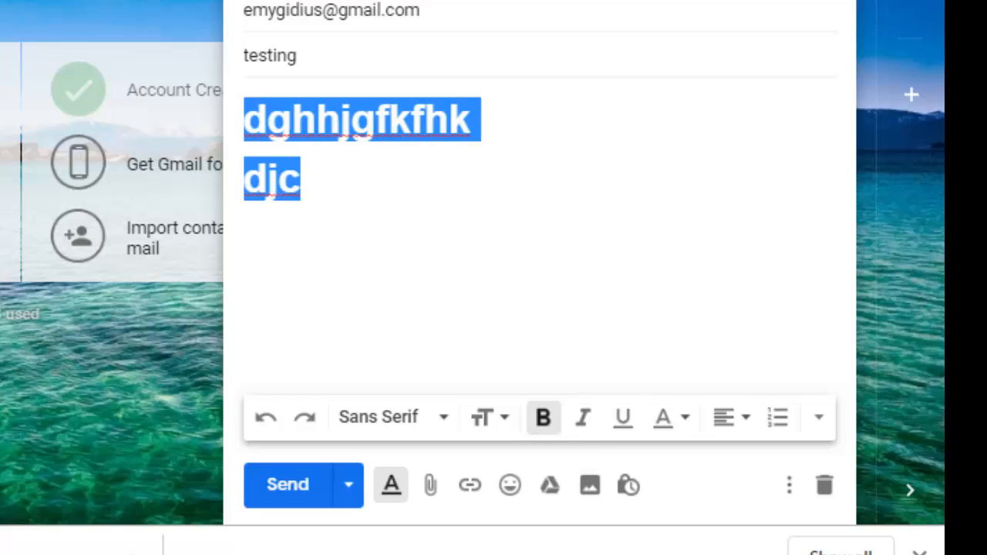
pyautogui.click(582, 417)
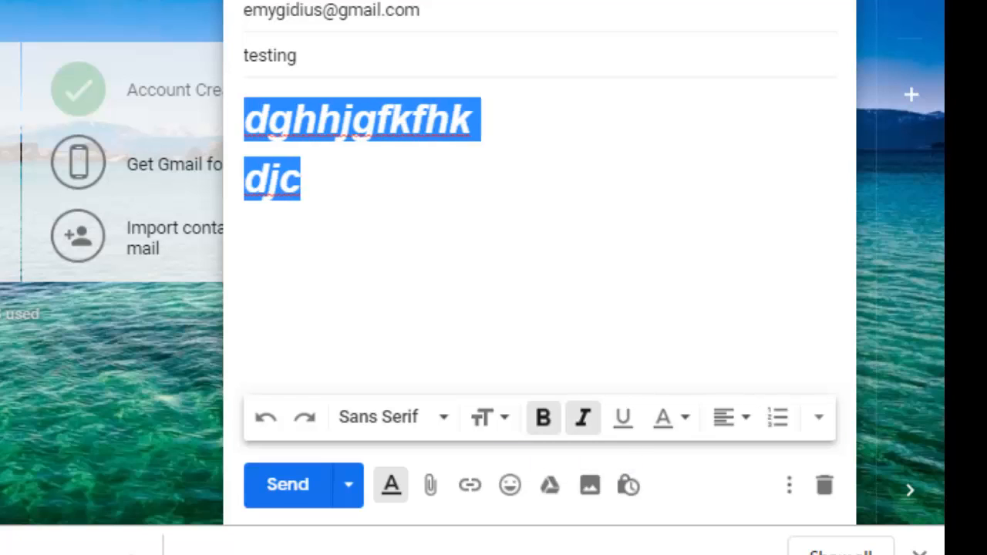
pyautogui.click(623, 417)
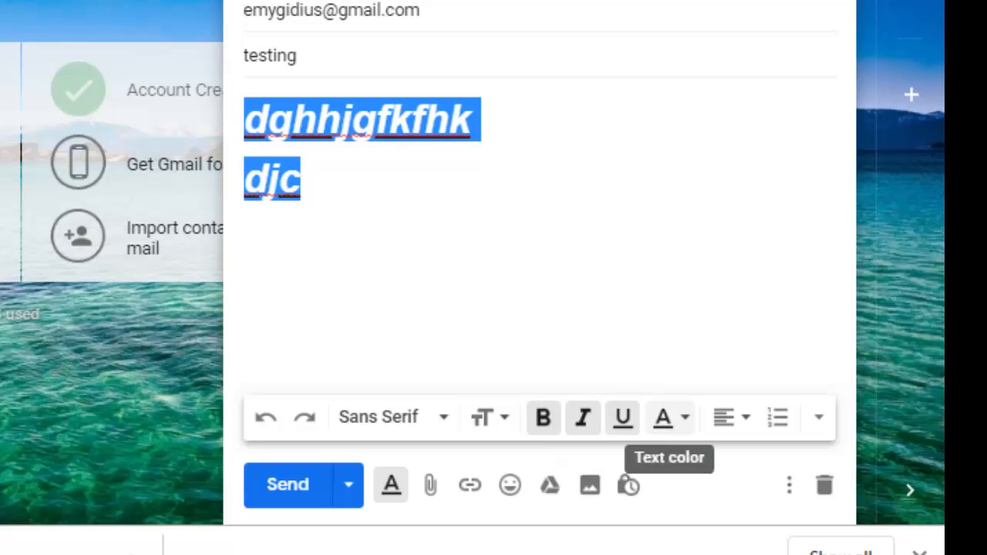
pyautogui.click(663, 417)
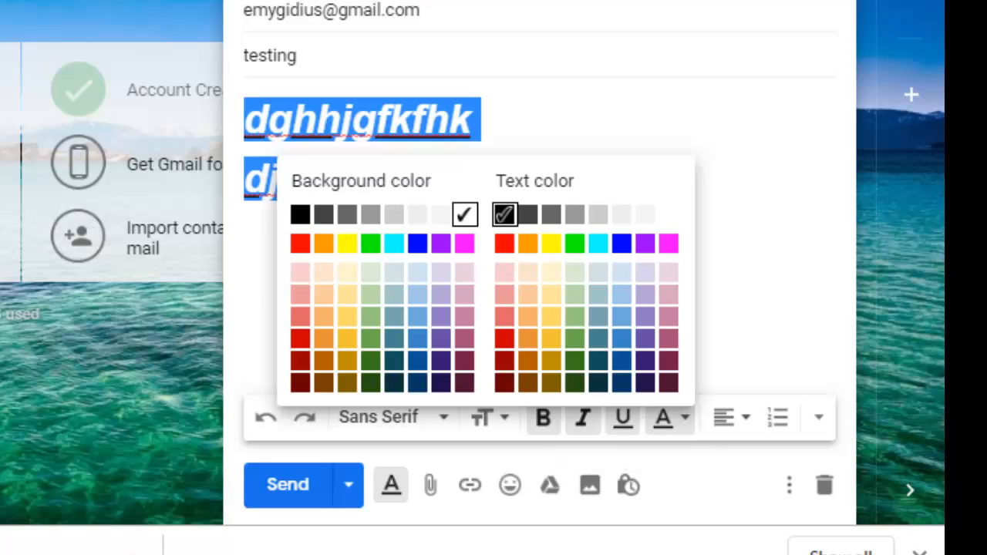
pyautogui.click(504, 244)
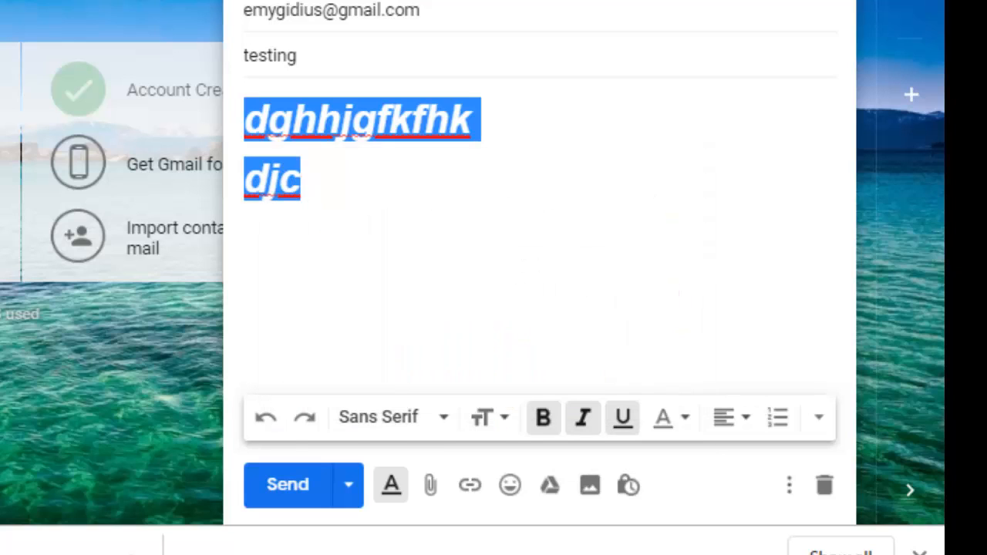
pyautogui.click(302, 181)
# Step: Give the letters 'kfhk' in the first line a black background
pyautogui.moveTo(390, 121); pyautogui.dragTo(471, 121)
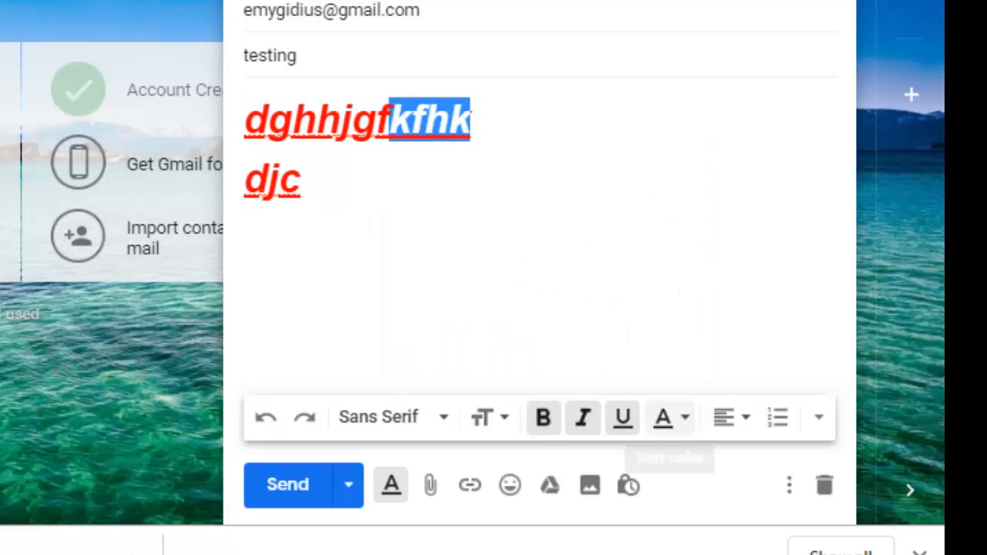
pyautogui.click(664, 417)
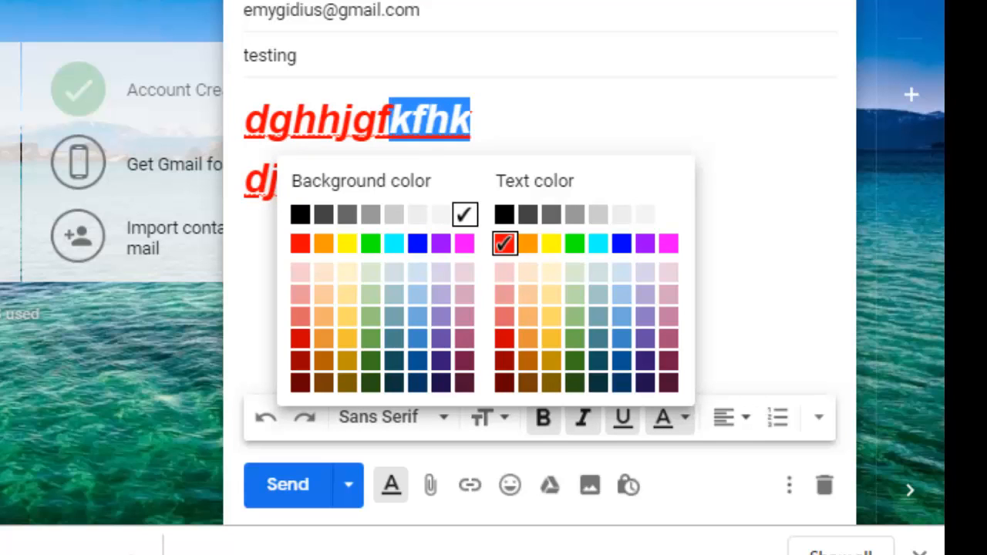
pyautogui.click(300, 215)
pyautogui.click(304, 185)
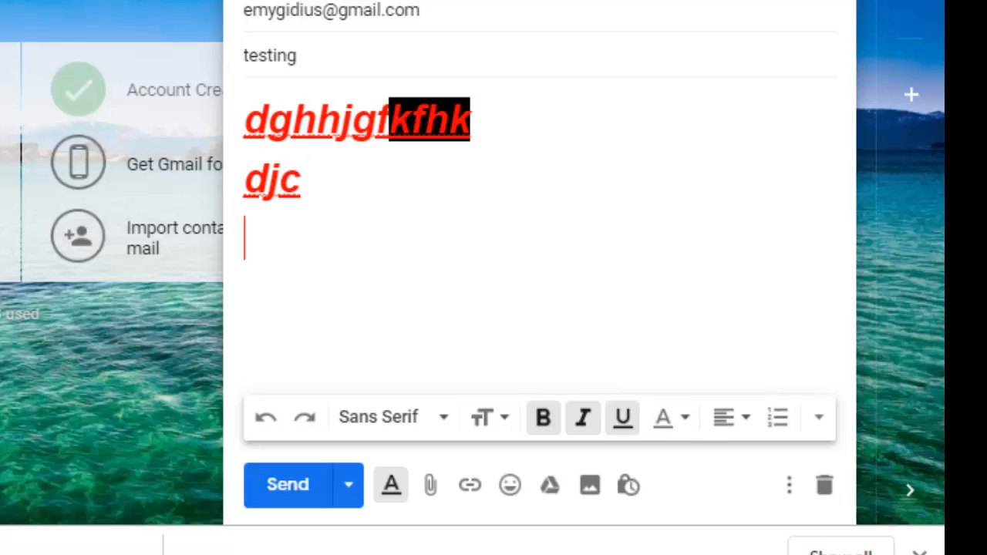
pyautogui.click(668, 417)
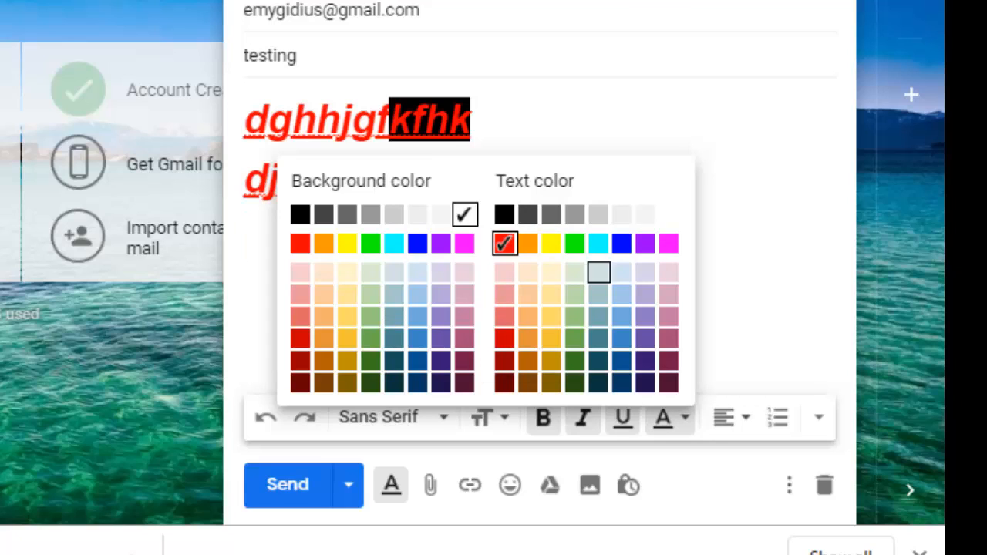
pyautogui.click(741, 340)
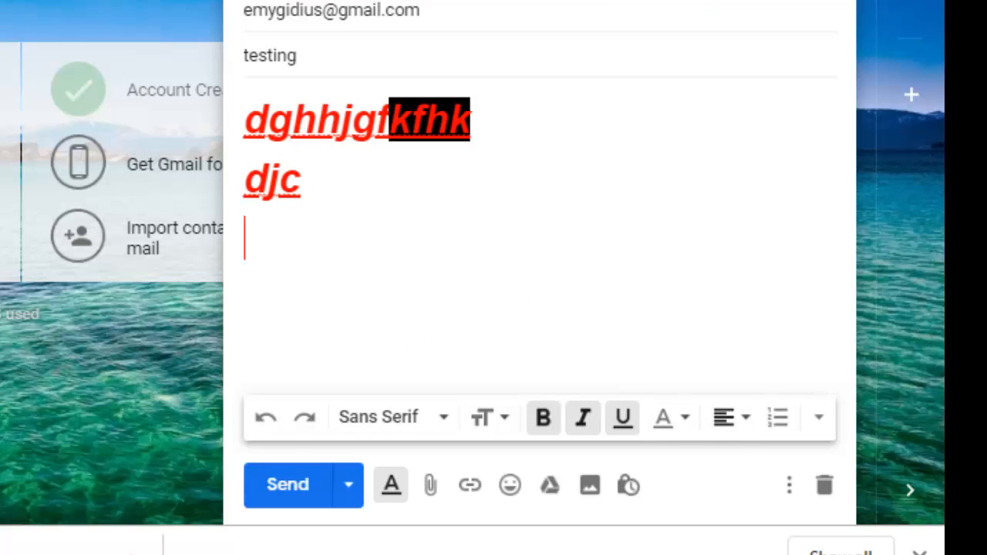
pyautogui.click(729, 417)
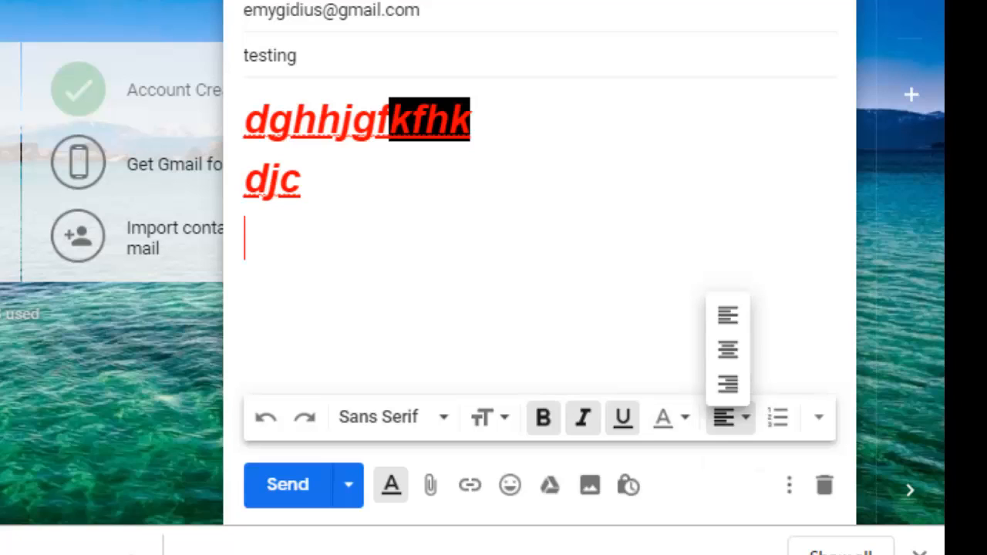
pyautogui.moveTo(302, 179); pyautogui.dragTo(244, 179)
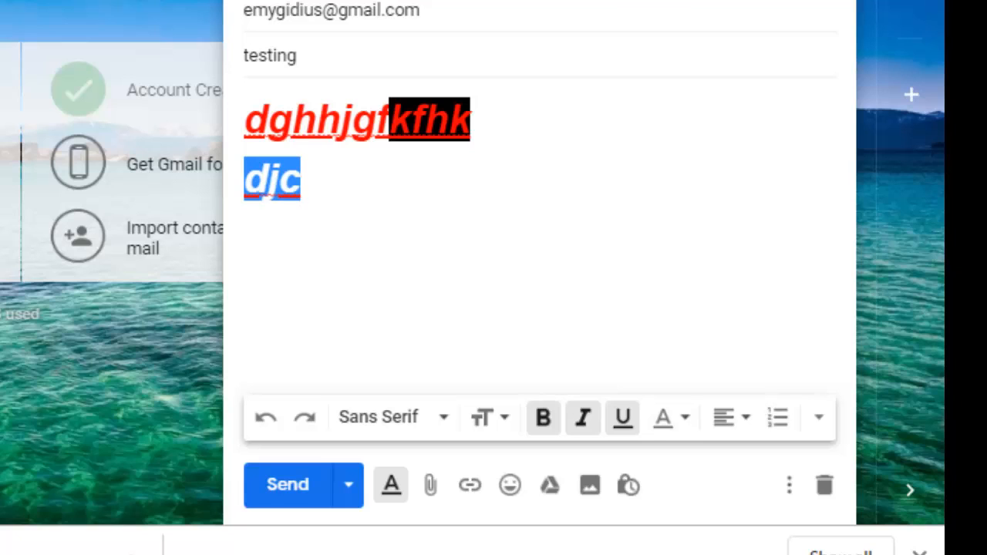
pyautogui.hotkey('ctrl', 'a')
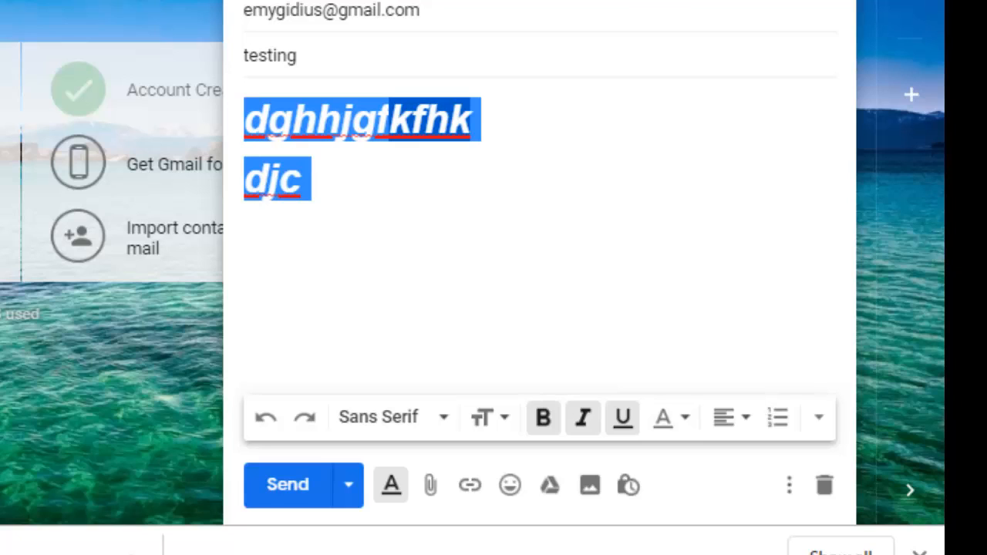
pyautogui.click(730, 417)
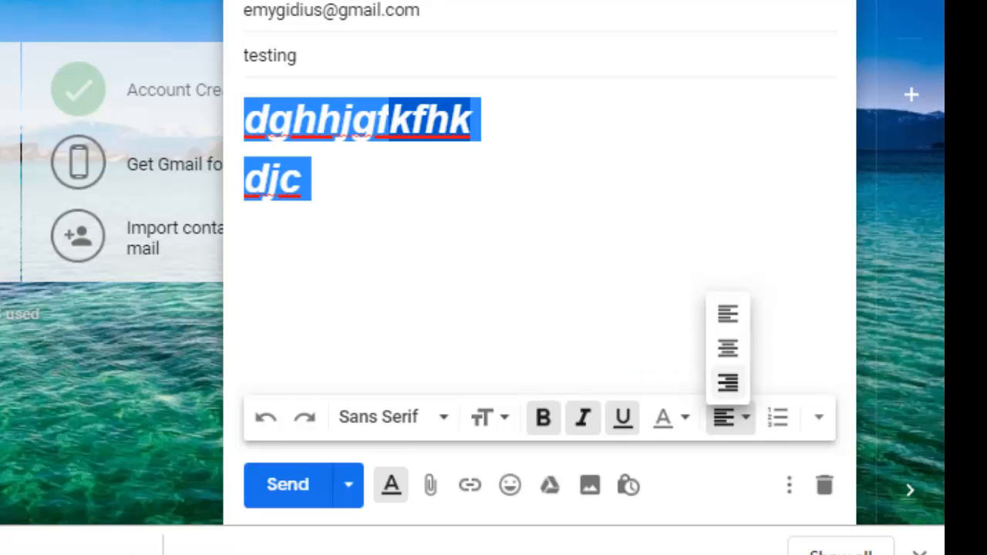
pyautogui.click(728, 348)
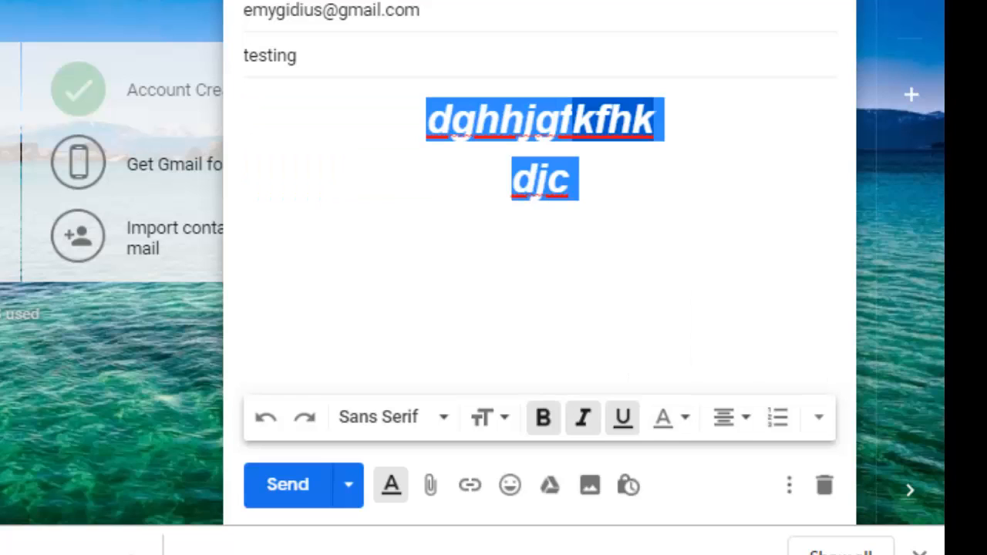
pyautogui.click(731, 417)
pyautogui.click(730, 315)
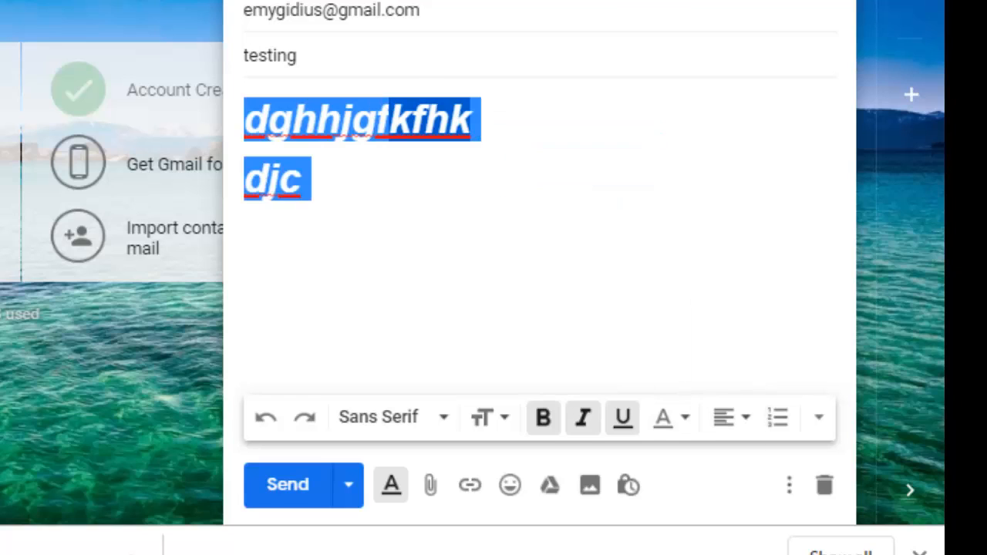
pyautogui.click(245, 239)
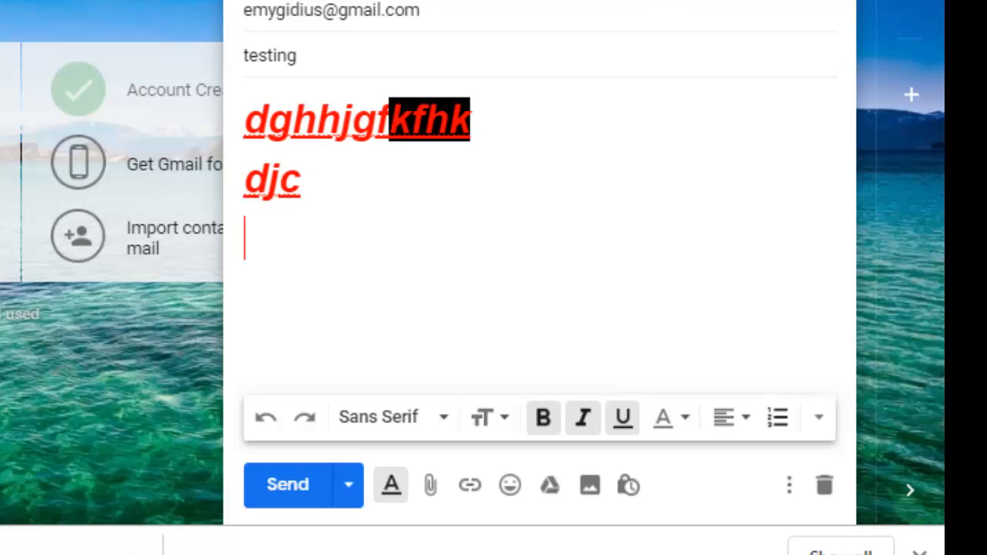
pyautogui.moveTo(245, 120); pyautogui.dragTo(301, 180)
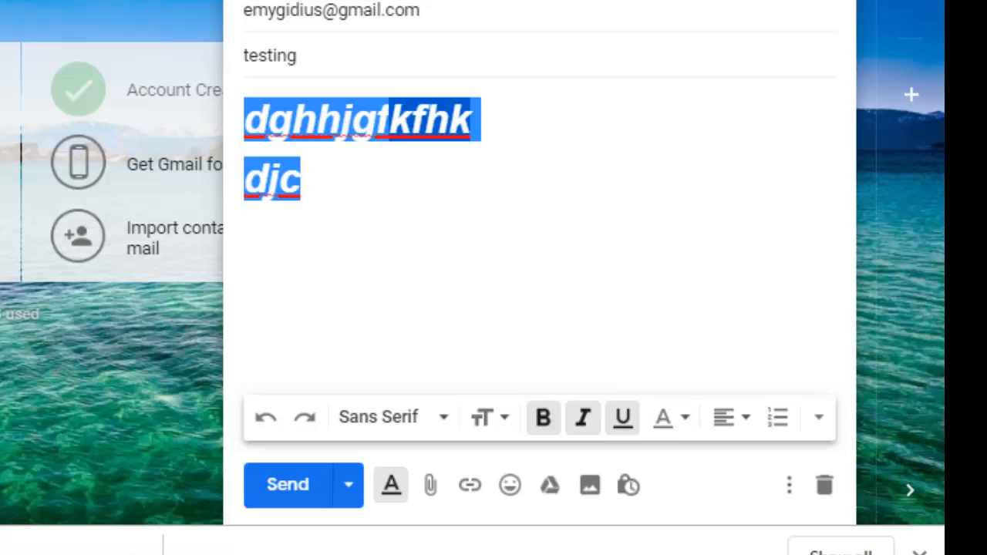
# Step: Turn the lines 'dghhjgfkfhk' and 'djc' into a bulleted list and expand the recipients field
pyautogui.click(778, 417)
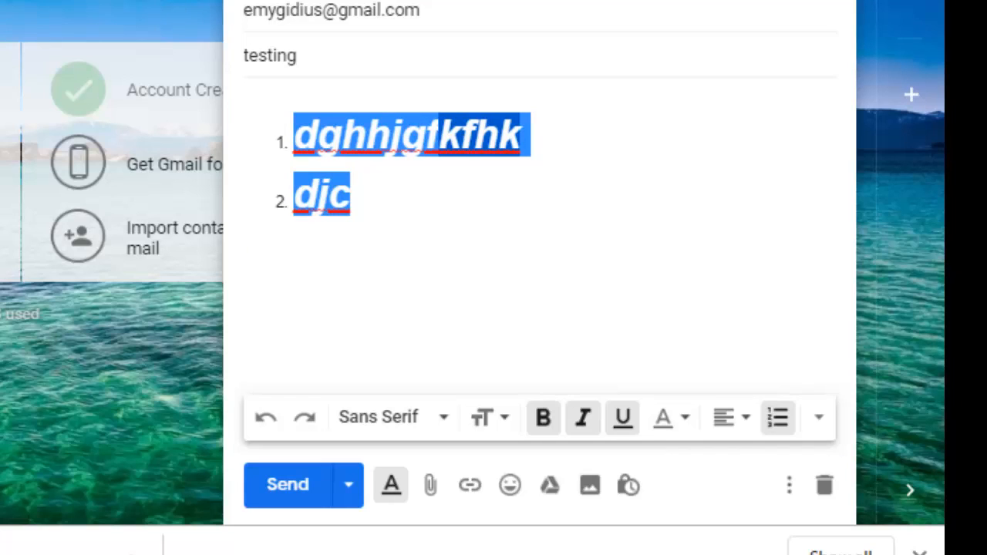
pyautogui.click(819, 417)
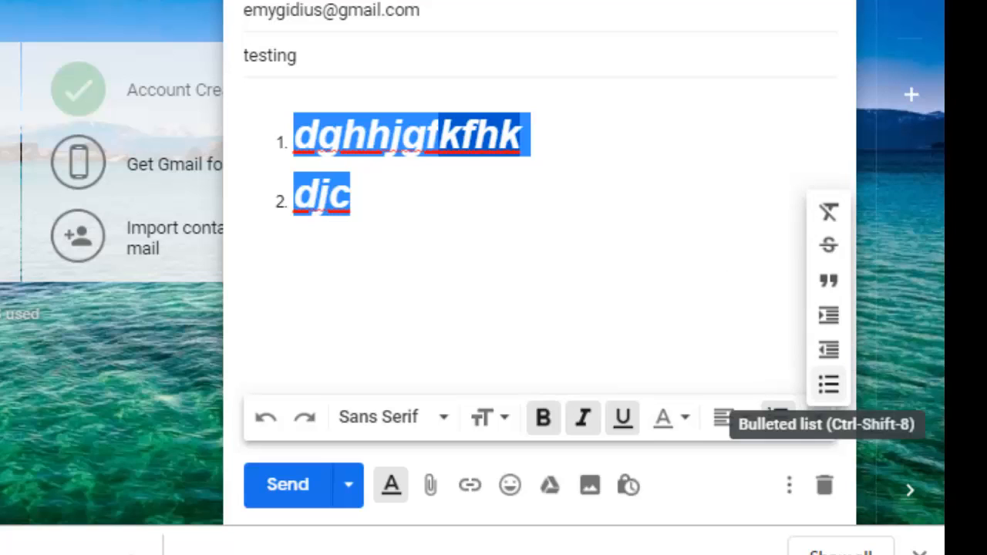
pyautogui.click(829, 384)
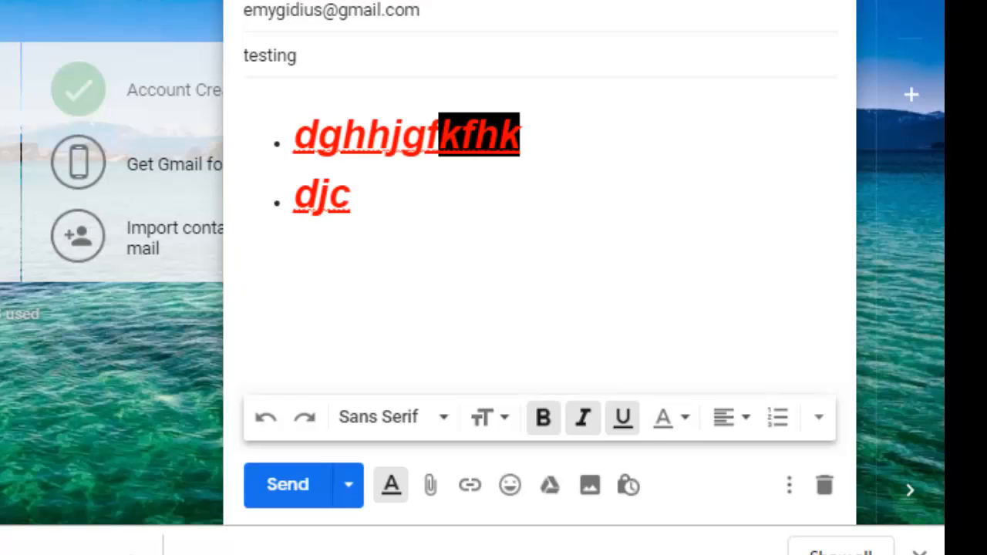
pyautogui.click(477, 10)
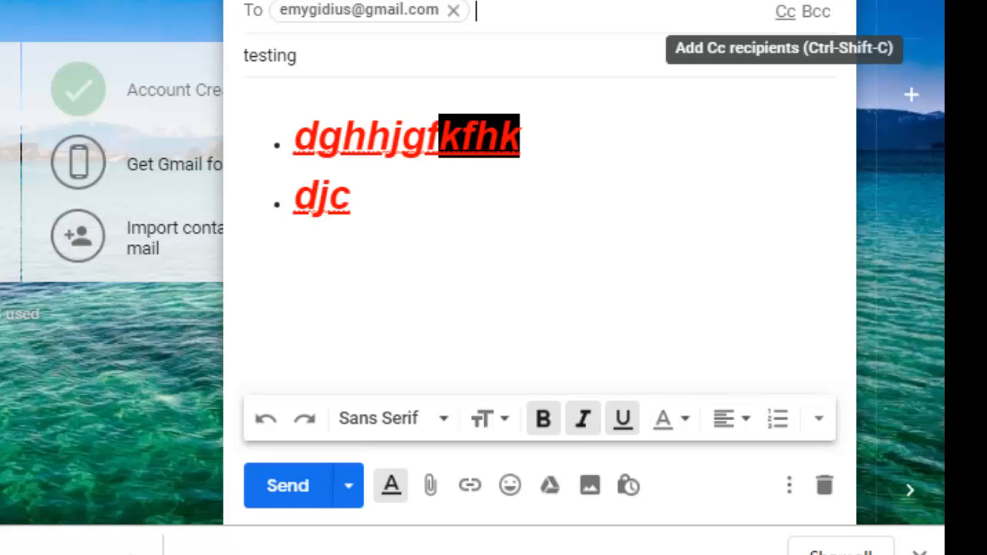
# Step: Add a Cc row to the draft's recipients
pyautogui.click(786, 12)
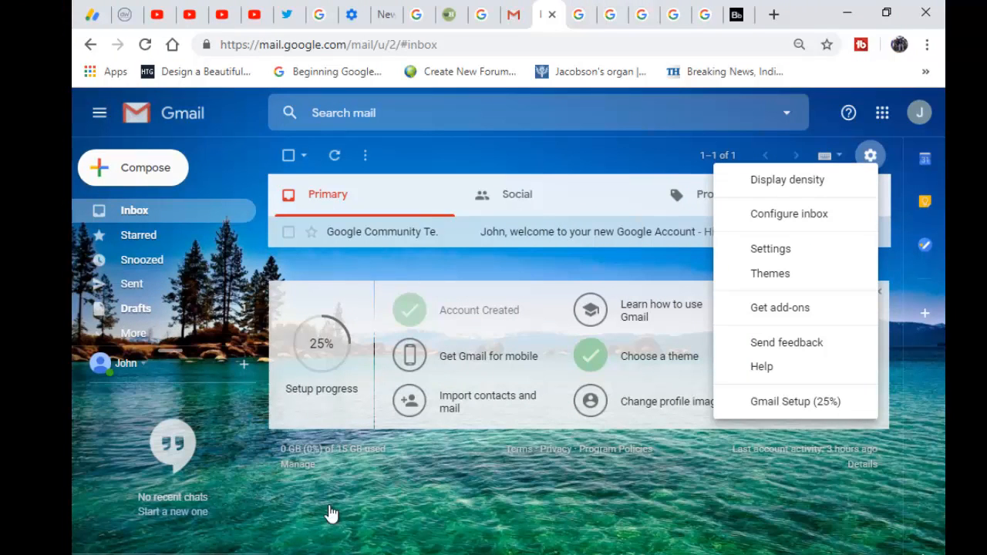
pyautogui.click(132, 168)
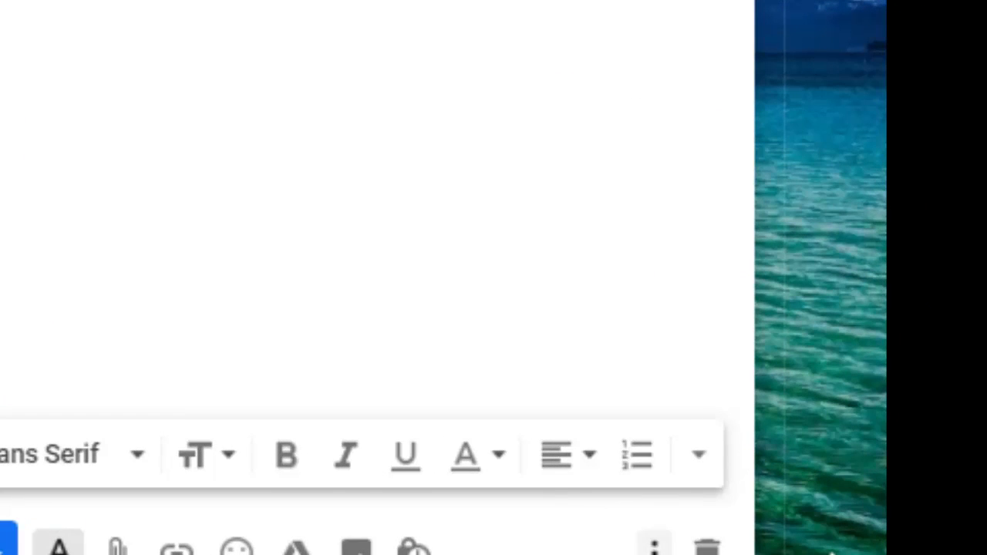
pyautogui.click(654, 548)
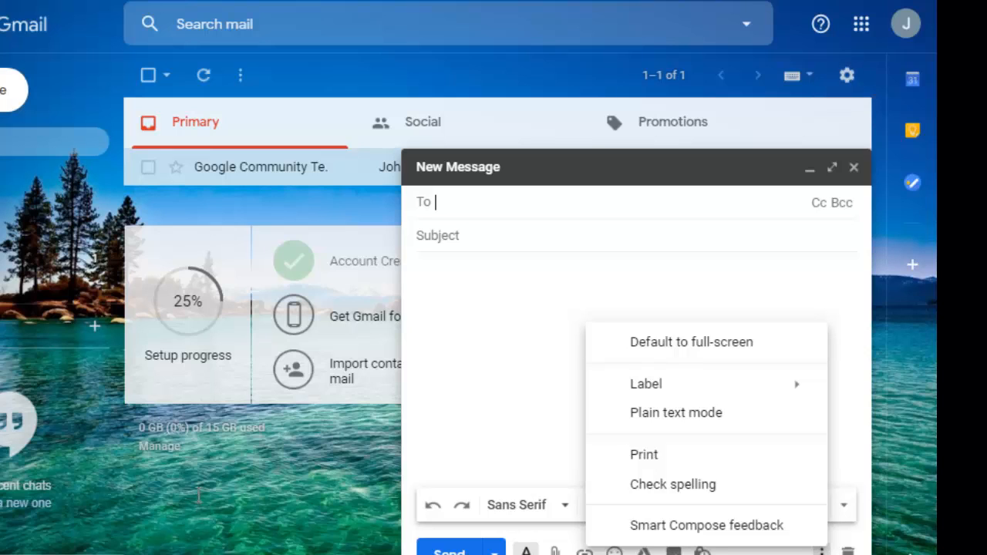
pyautogui.moveTo(678, 384)
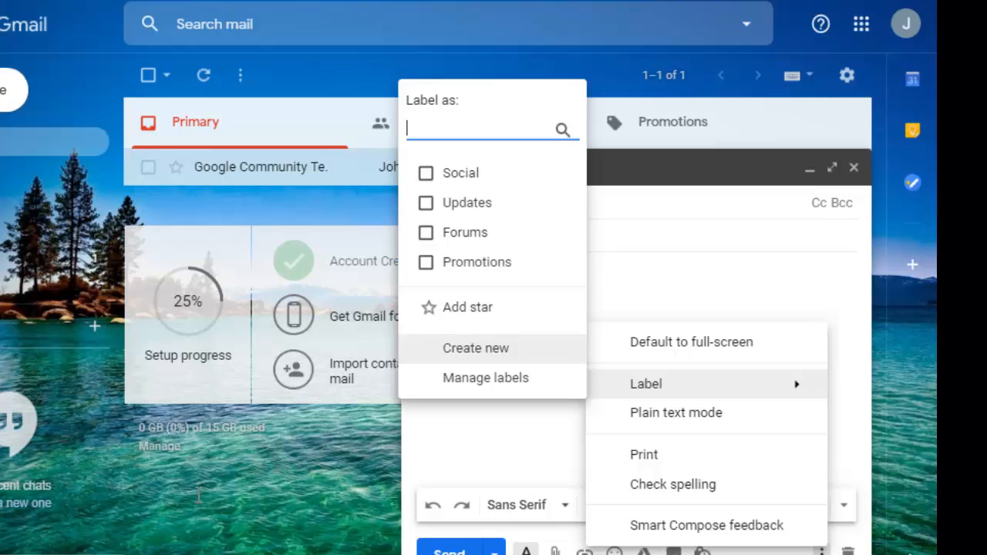
pyautogui.click(496, 441)
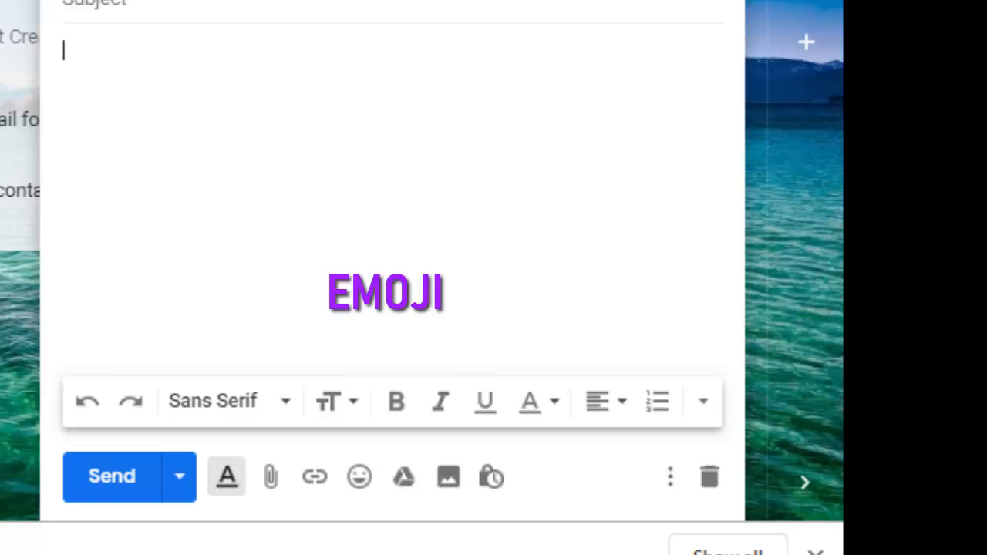
# Step: Type the body line 'fhht iam happy to see you am eager', fixing the typo in 'eager'
pyautogui.write('fhht ')
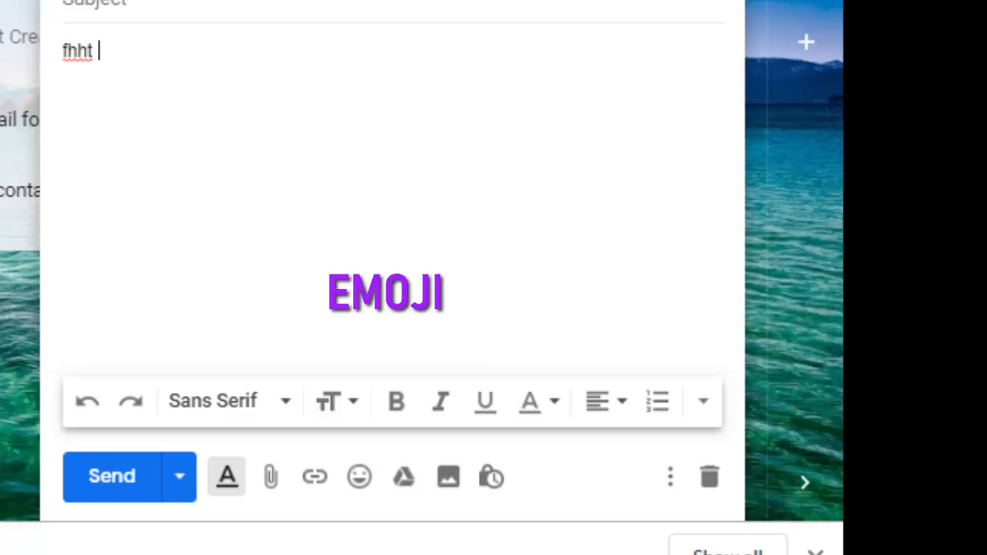
pyautogui.write(' iam h')
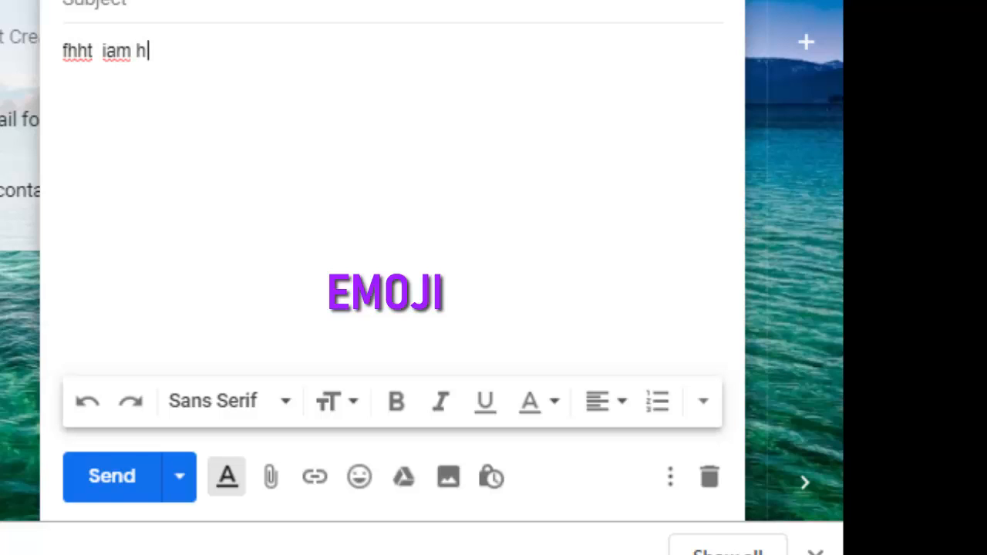
pyautogui.write('appy t')
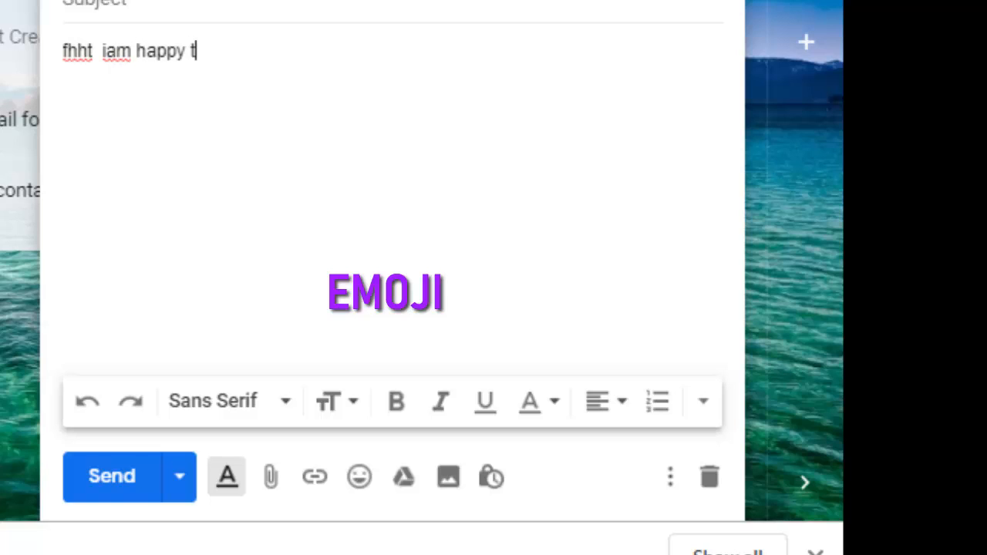
pyautogui.write('o see ')
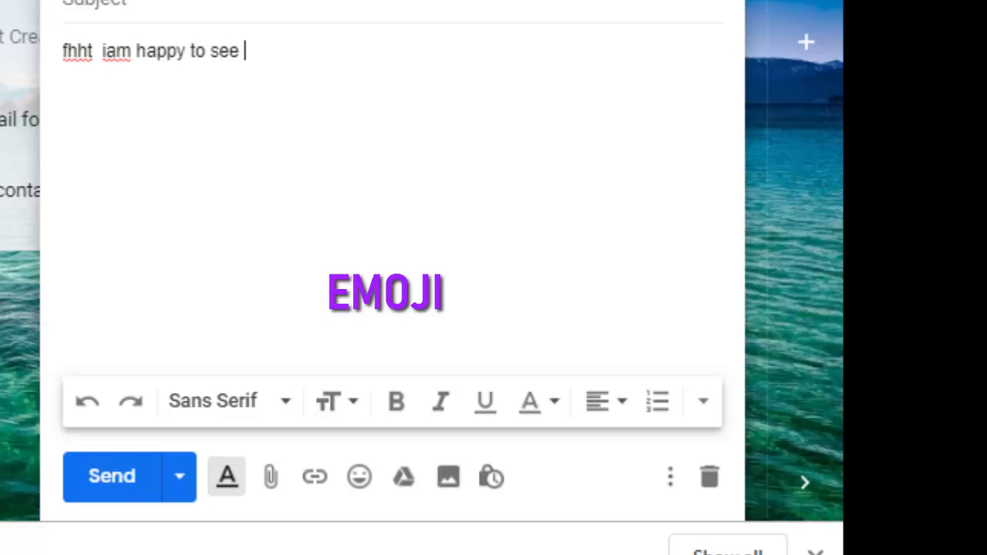
pyautogui.write('you am ')
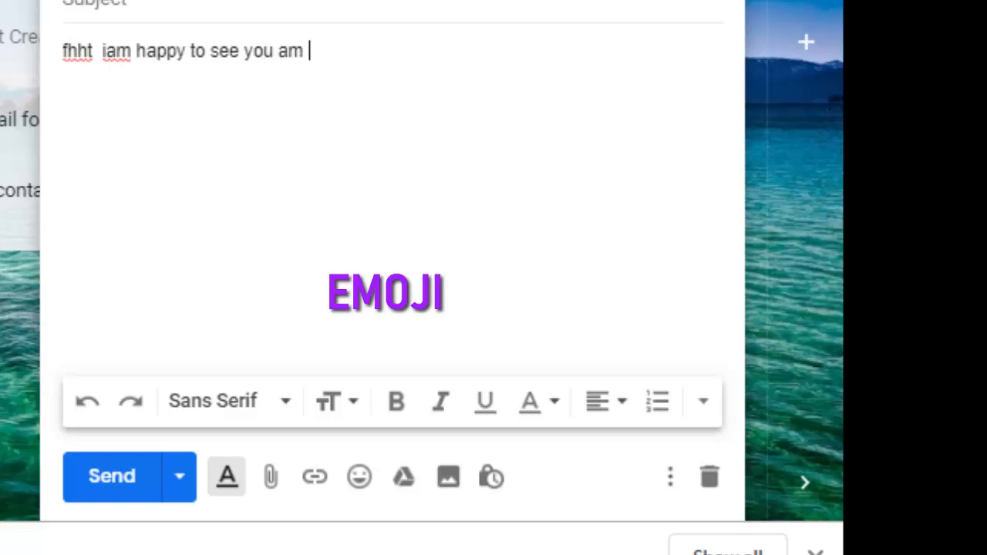
pyautogui.write('eager')
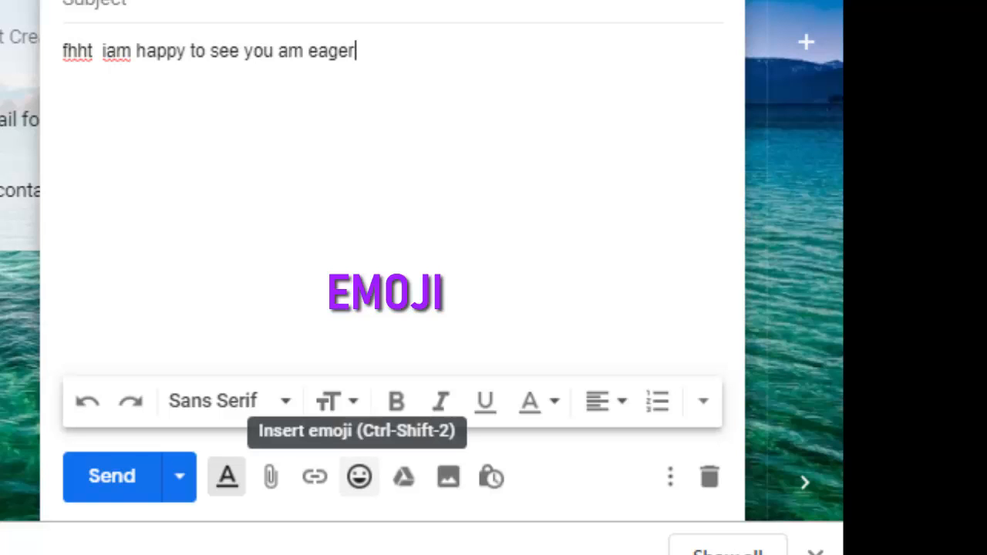
# Step: Insert piano, violin, microphone, megaphone and camera-with-flash emoji after 'eager'
pyautogui.click(359, 476)
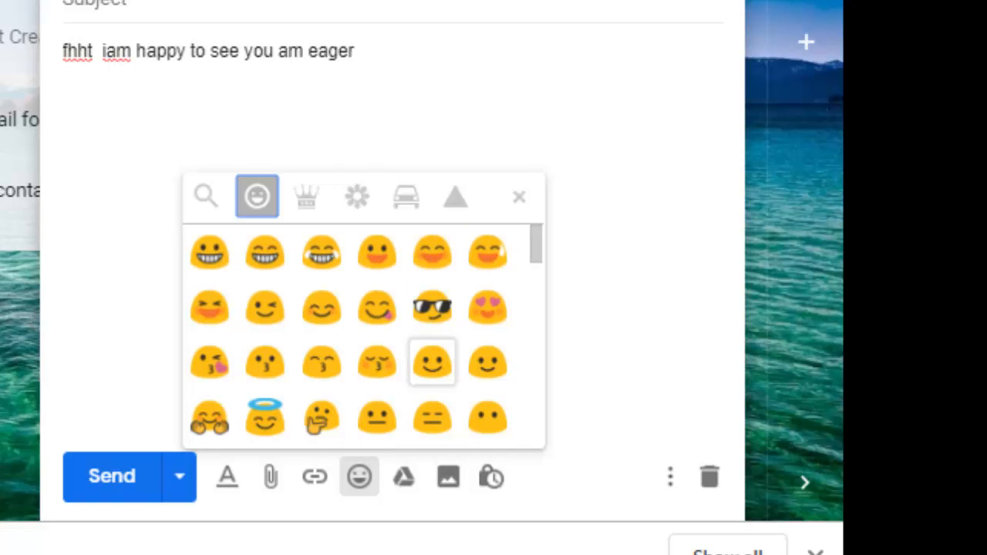
pyautogui.scroll(-10, 432, 362)
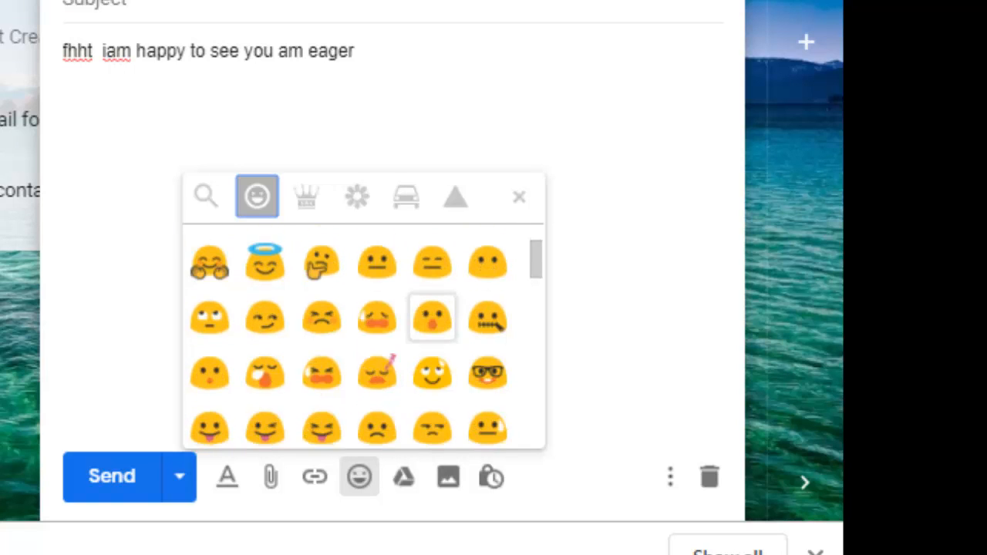
pyautogui.scroll(-5, 366, 337)
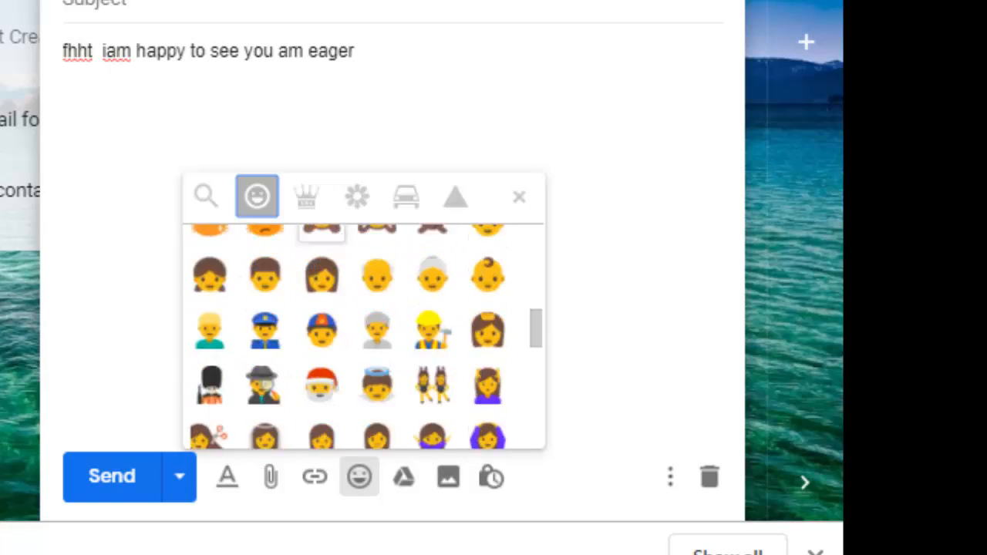
pyautogui.click(306, 196)
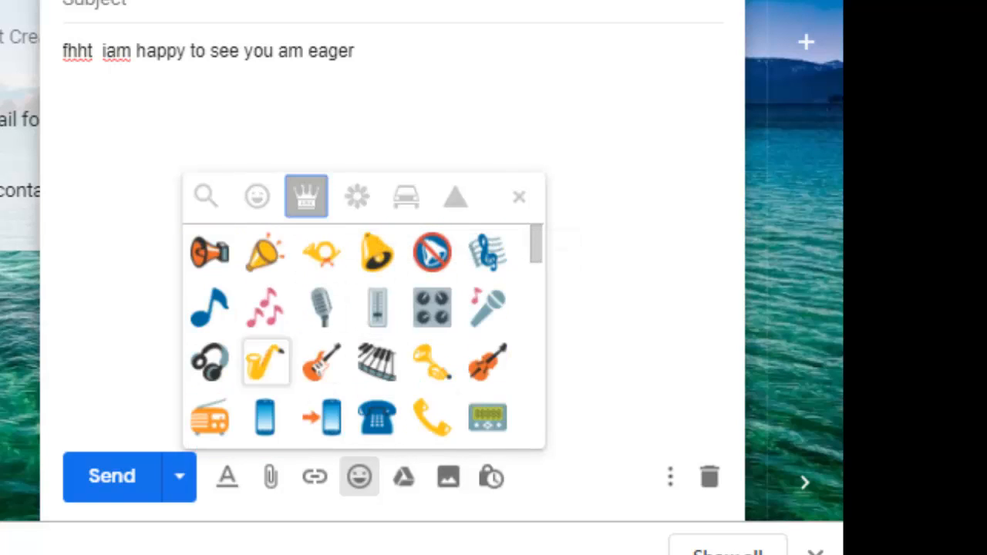
pyautogui.click(377, 362)
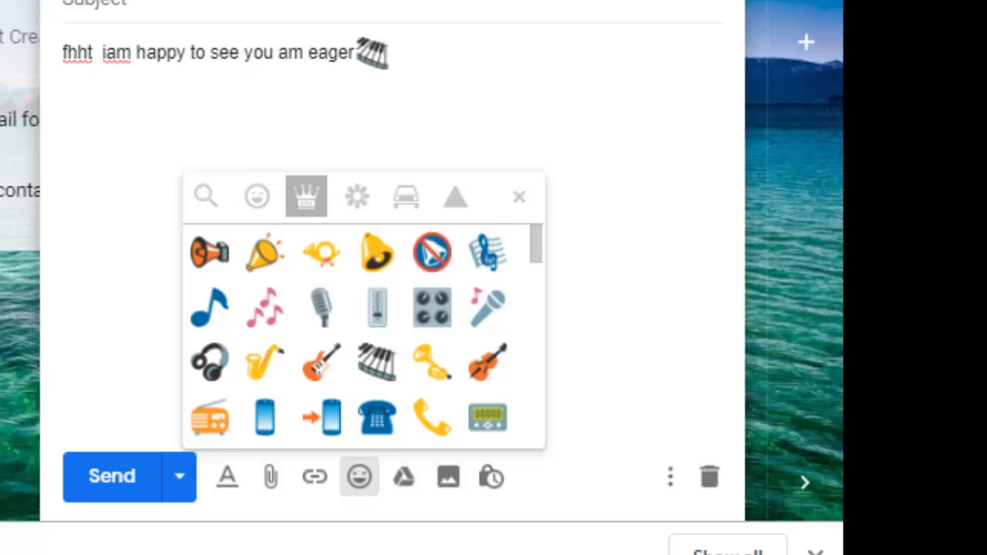
pyautogui.click(486, 362)
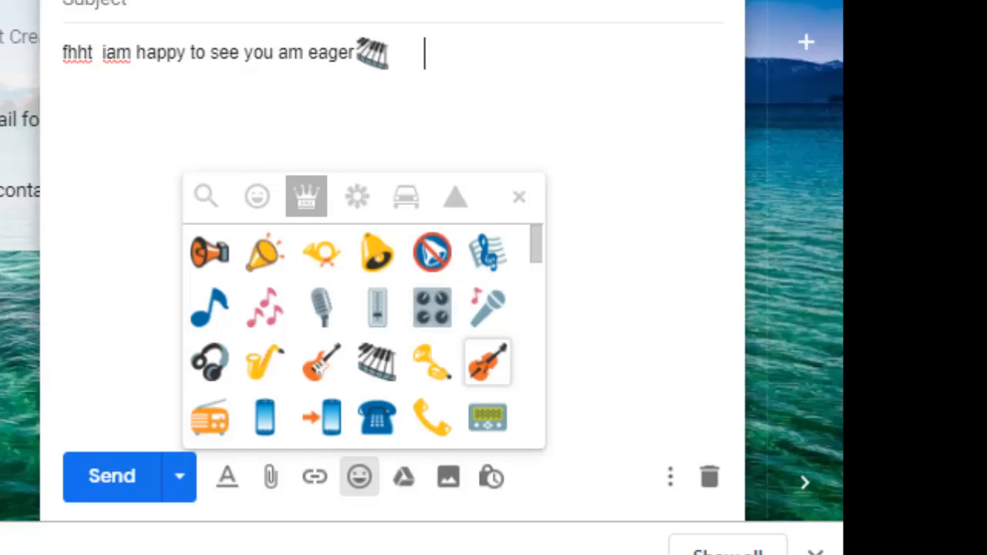
pyautogui.click(487, 307)
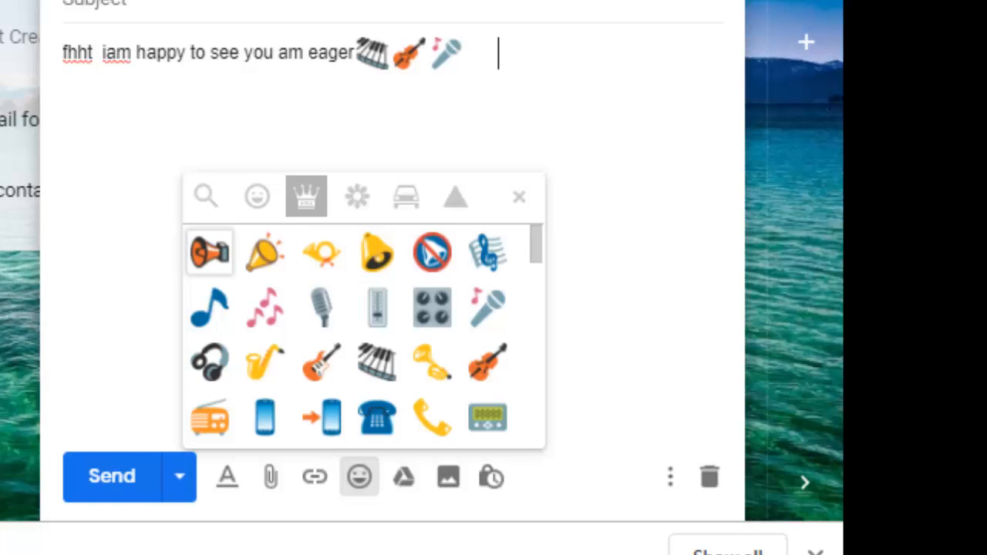
pyautogui.click(209, 252)
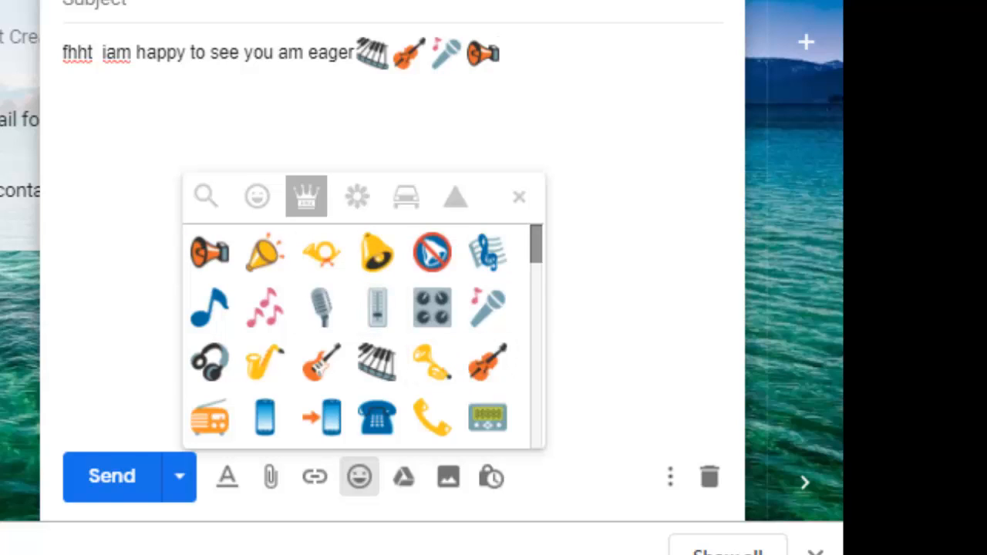
pyautogui.scroll(-3, 363, 336)
pyautogui.scroll(-3, 362, 337)
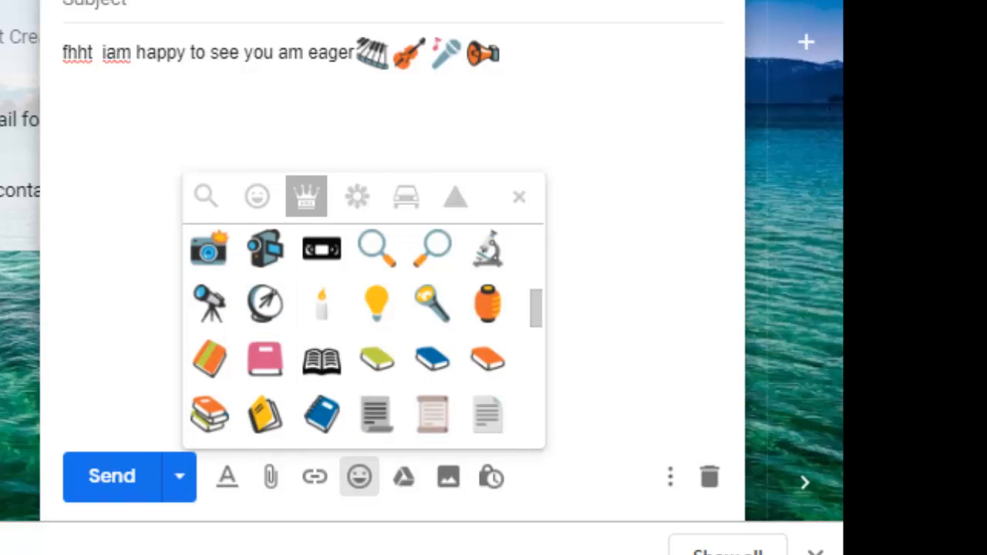
pyautogui.click(209, 249)
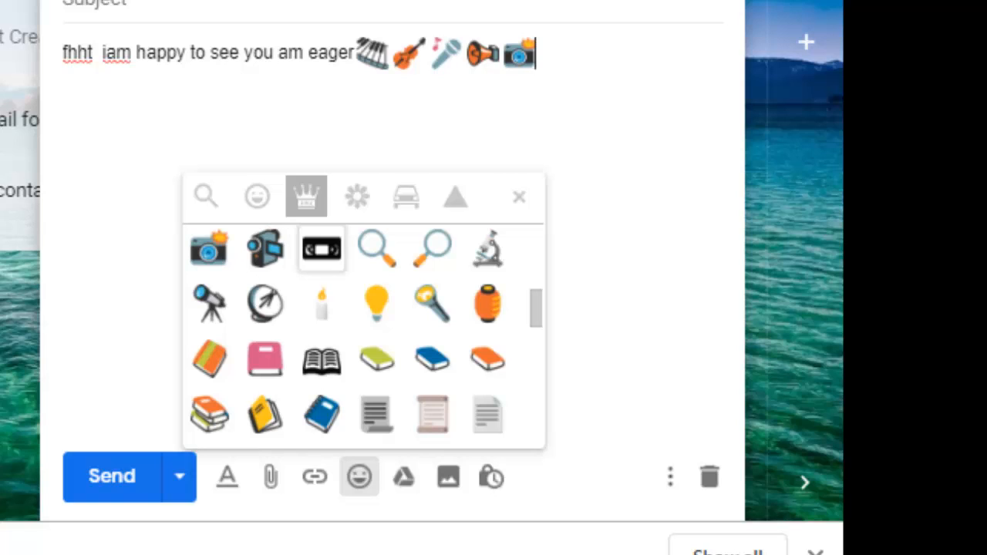
# Step: Browse the travel and places and symbols emoji categories without inserting anything
pyautogui.scroll(-3, 432, 358)
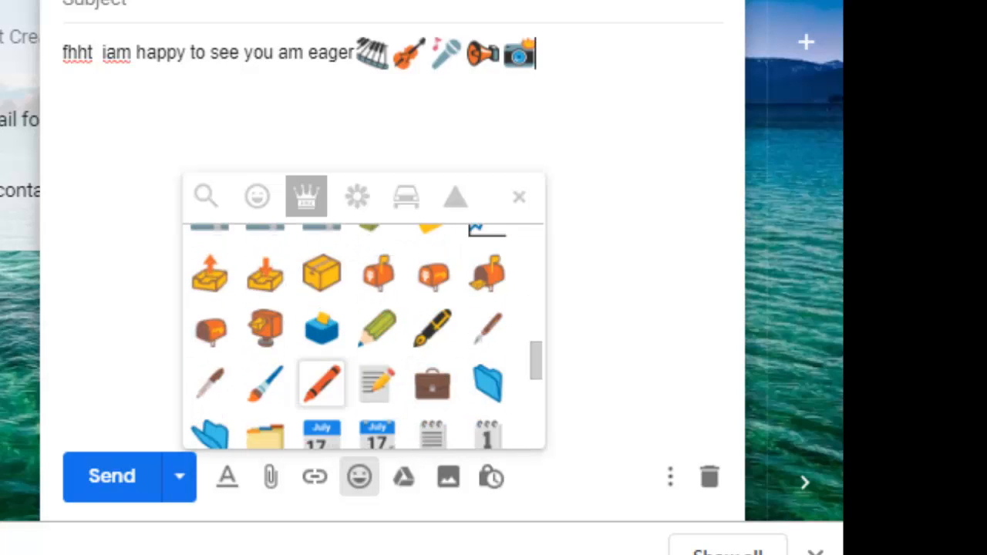
pyautogui.scroll(-3, 434, 331)
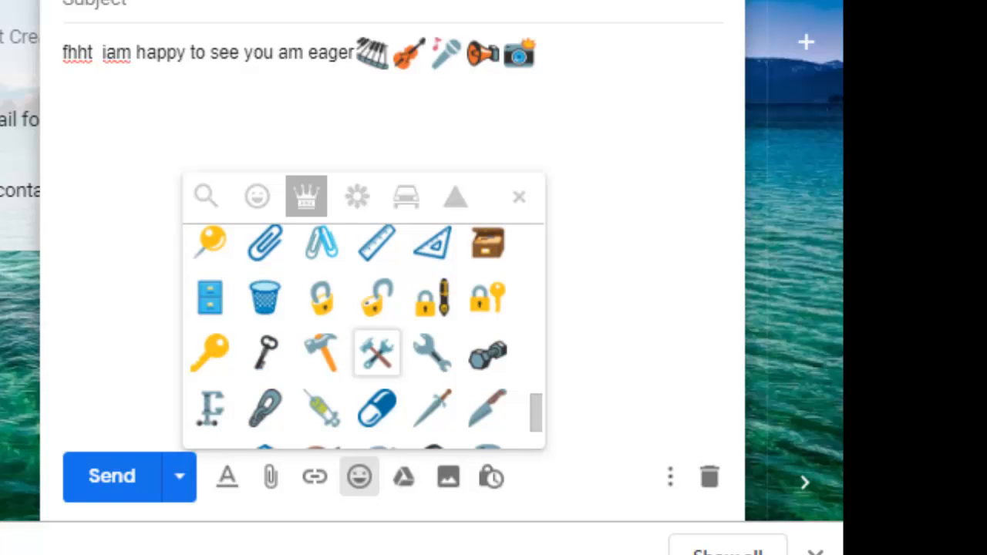
pyautogui.scroll(-2, 432, 332)
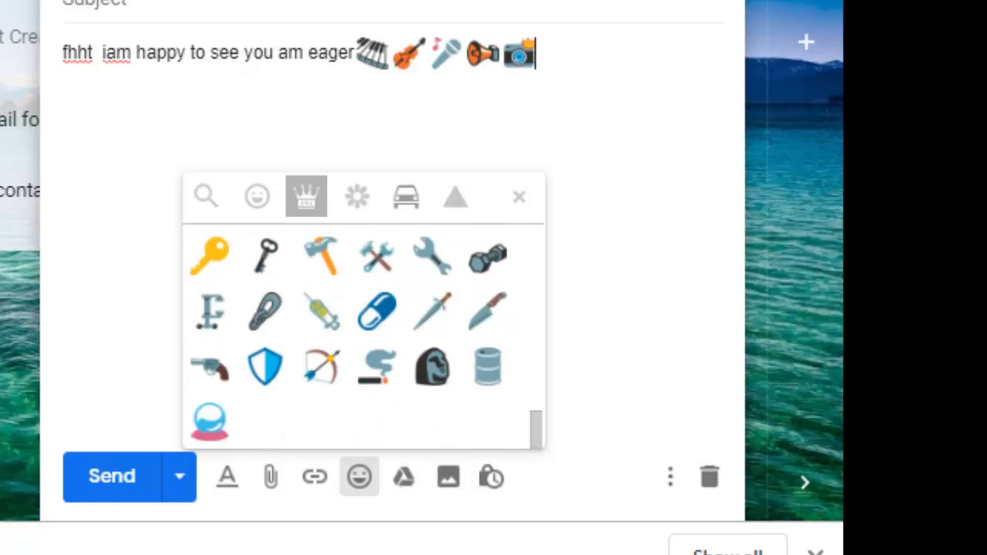
pyautogui.click(407, 197)
pyautogui.scroll(-5, 377, 324)
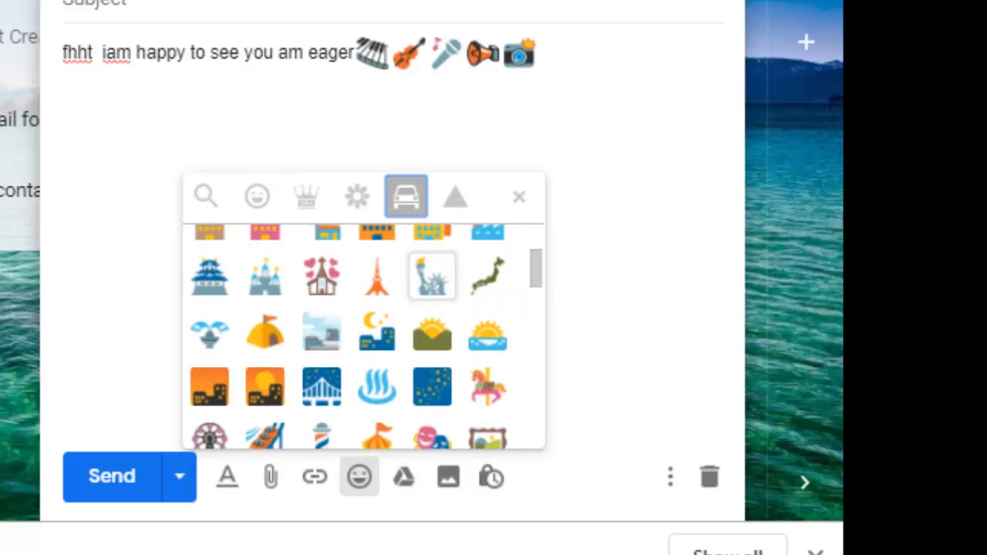
pyautogui.scroll(-15, 377, 332)
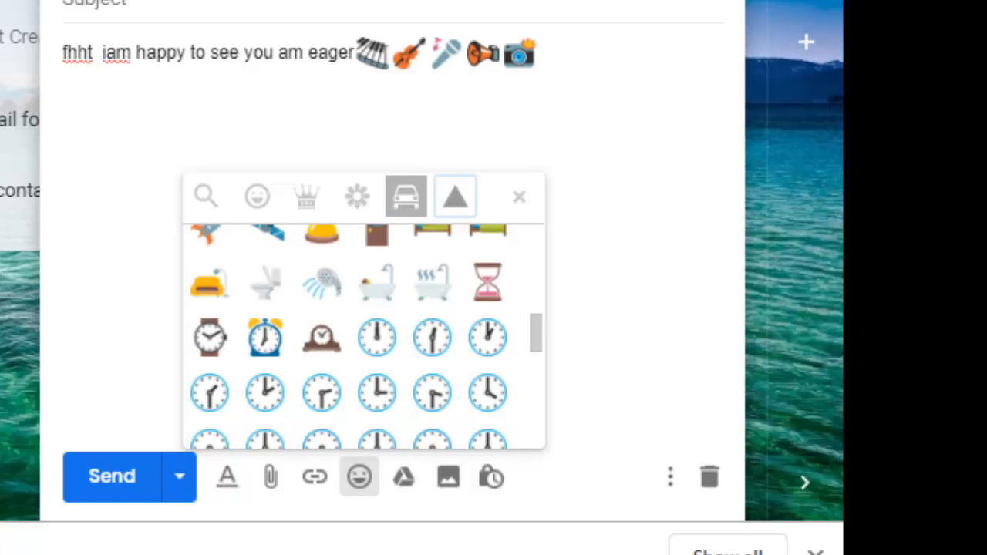
pyautogui.click(455, 197)
pyautogui.scroll(-10, 377, 352)
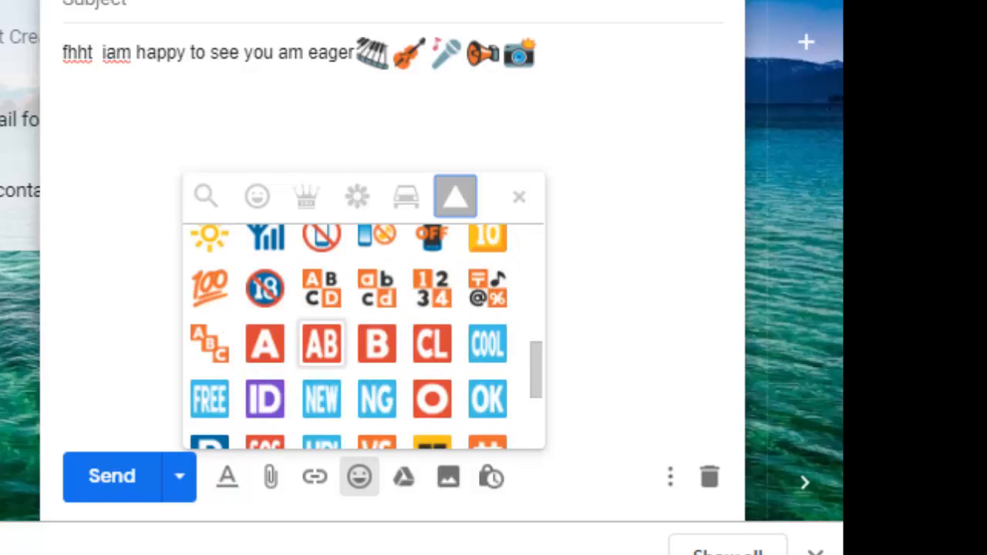
pyautogui.scroll(-2, 433, 344)
pyautogui.scroll(-1, 377, 316)
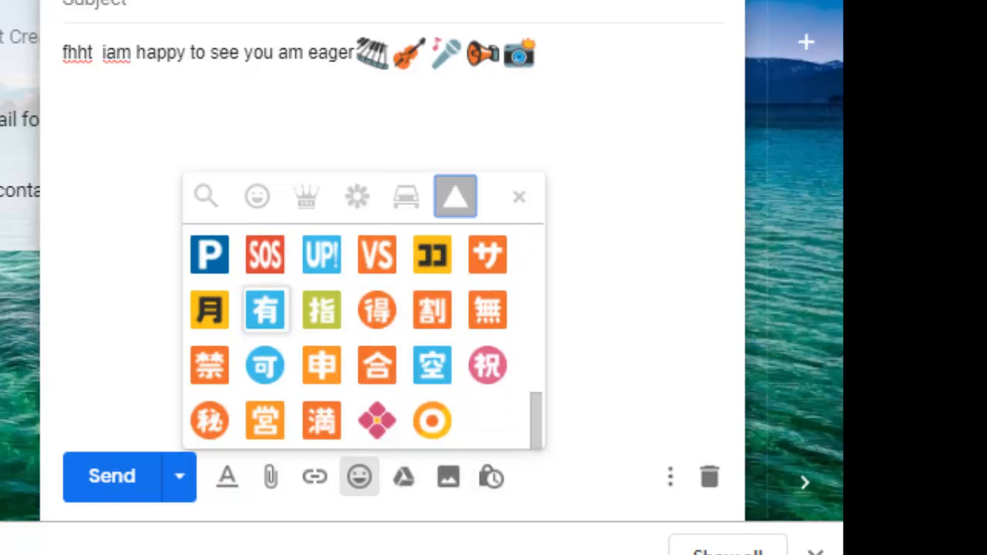
pyautogui.scroll(1, 432, 313)
pyautogui.scroll(12, 433, 352)
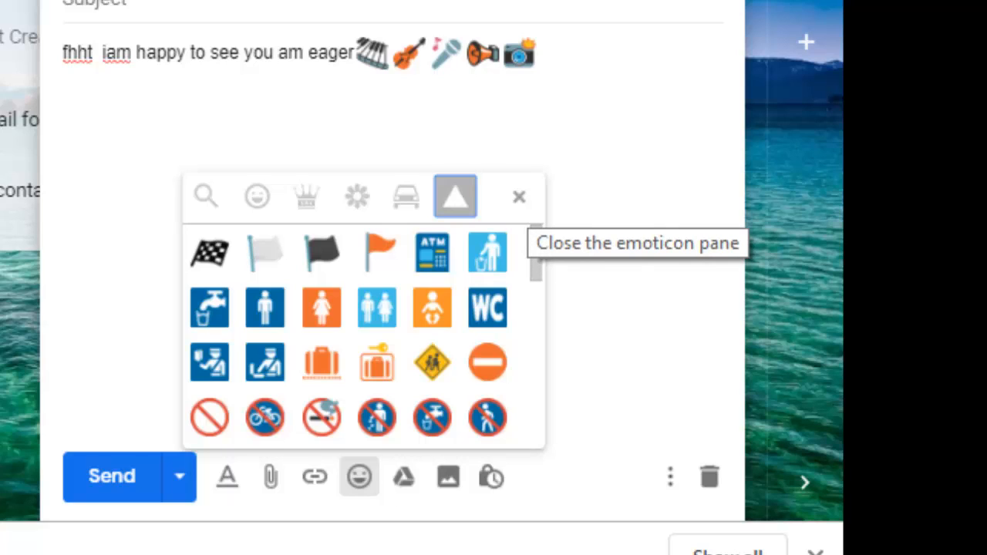
# Step: Close the emoji pane and minimize the draft window
pyautogui.click(519, 197)
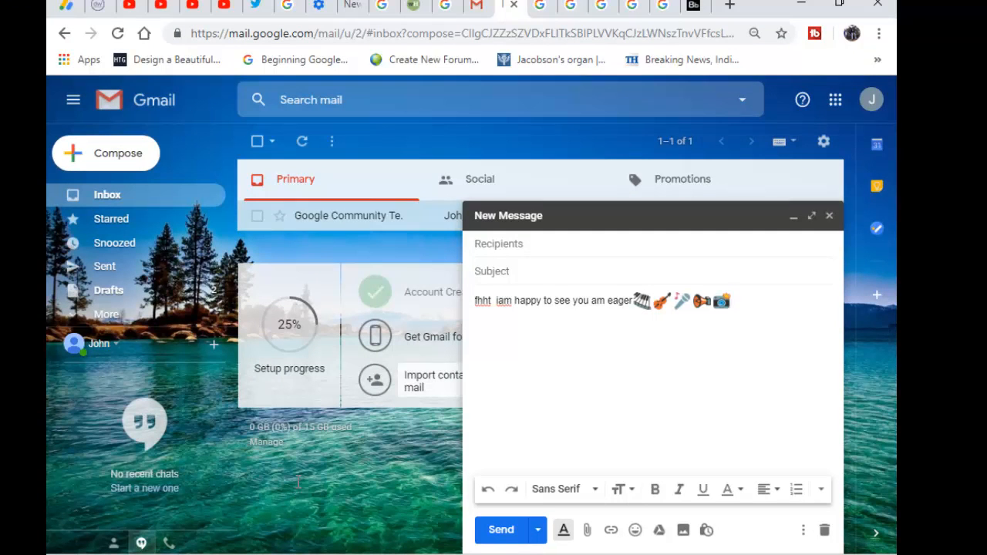
pyautogui.click(794, 217)
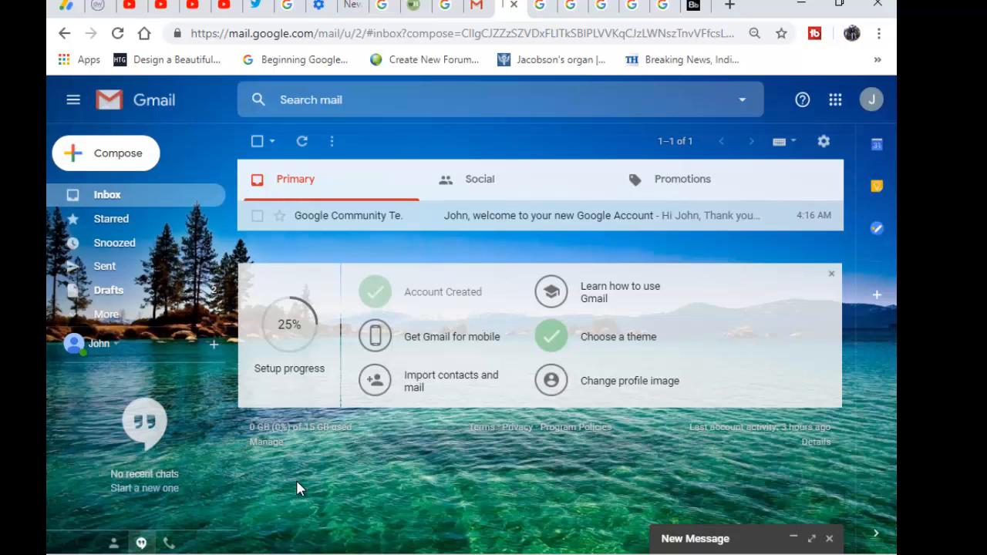
# Step: Glance at the message list's More menu, then bring up the gear icon's quick settings list
pyautogui.click(331, 141)
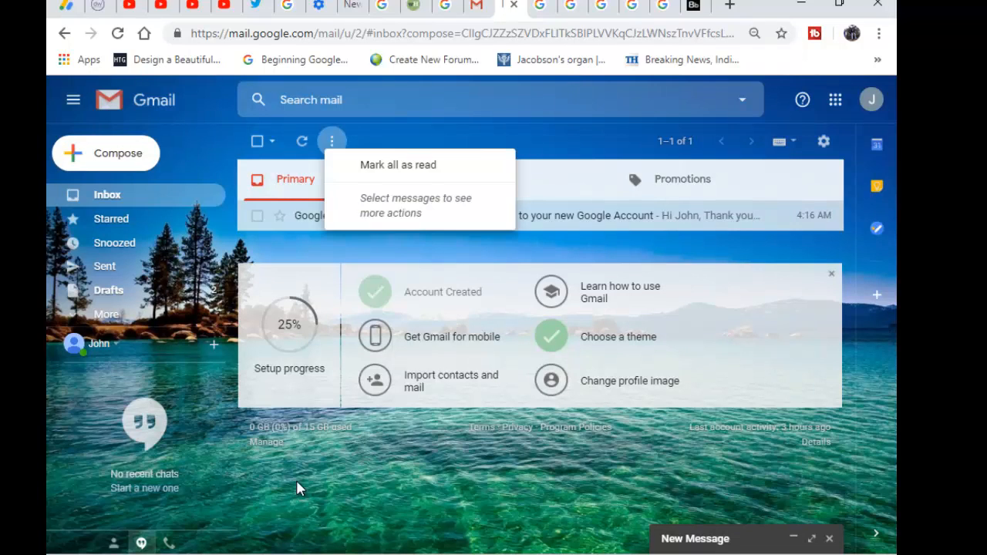
pyautogui.click(297, 482)
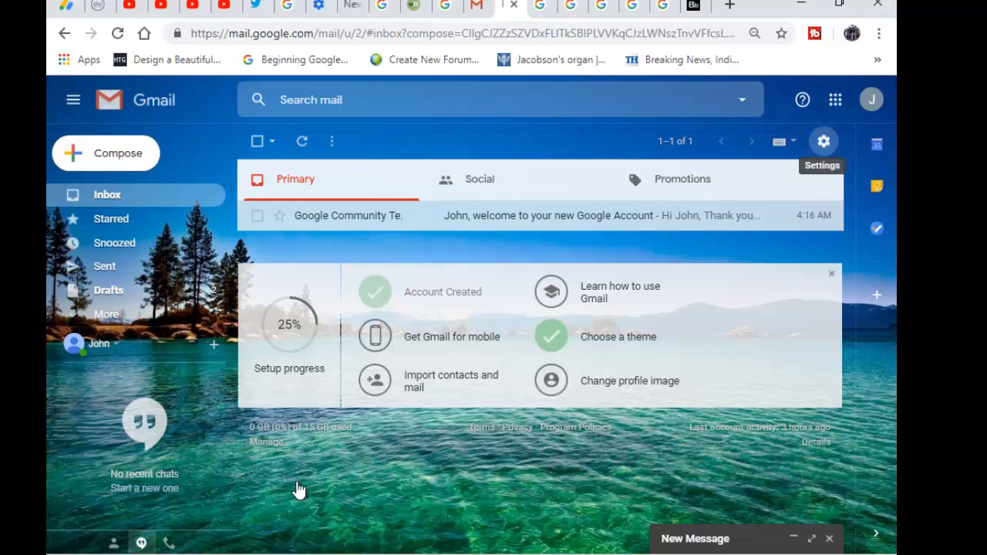
pyautogui.click(824, 141)
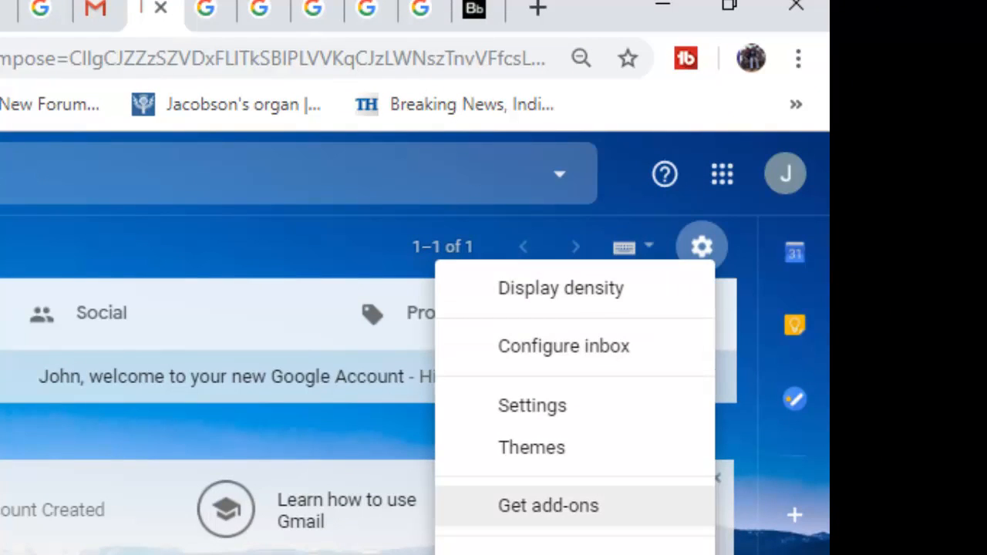
# Step: Pick the orange canyon photo in the theme grid and save it as the inbox theme
pyautogui.click(533, 448)
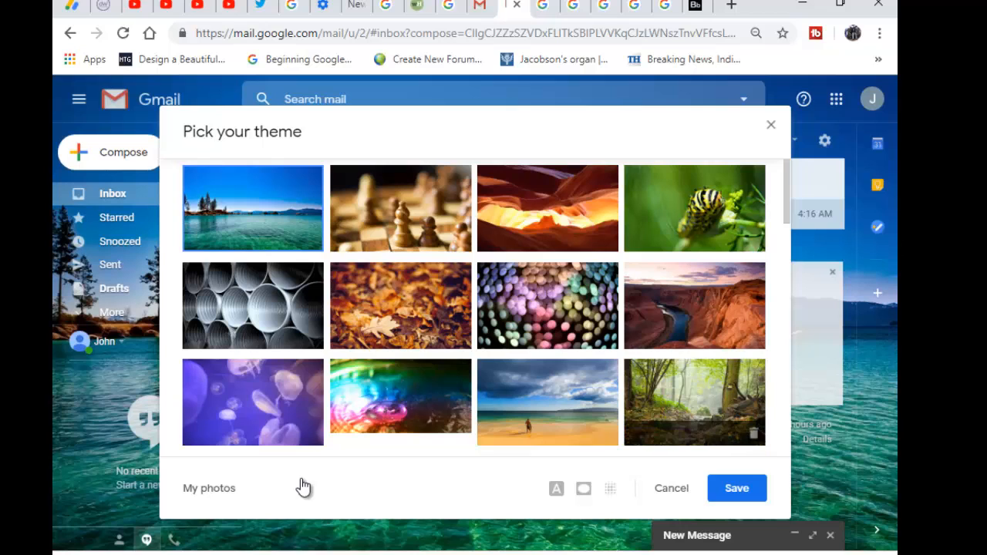
pyautogui.scroll(-2, 302, 486)
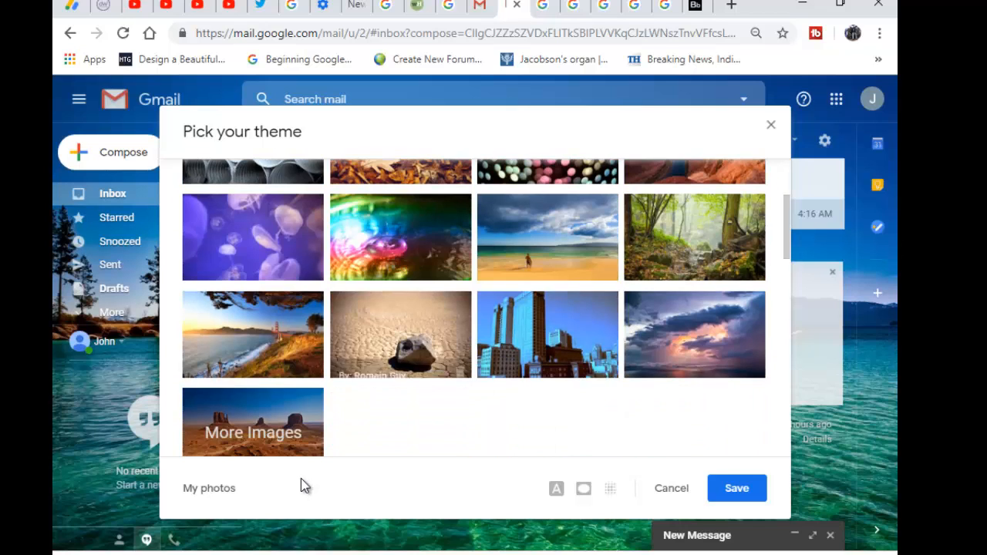
pyautogui.scroll(-2, 303, 486)
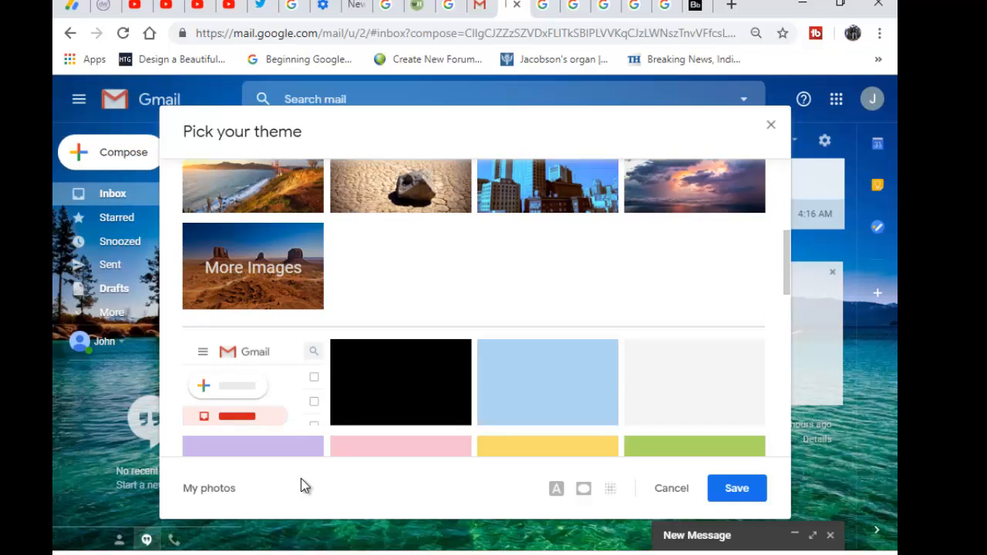
pyautogui.scroll(-2, 302, 486)
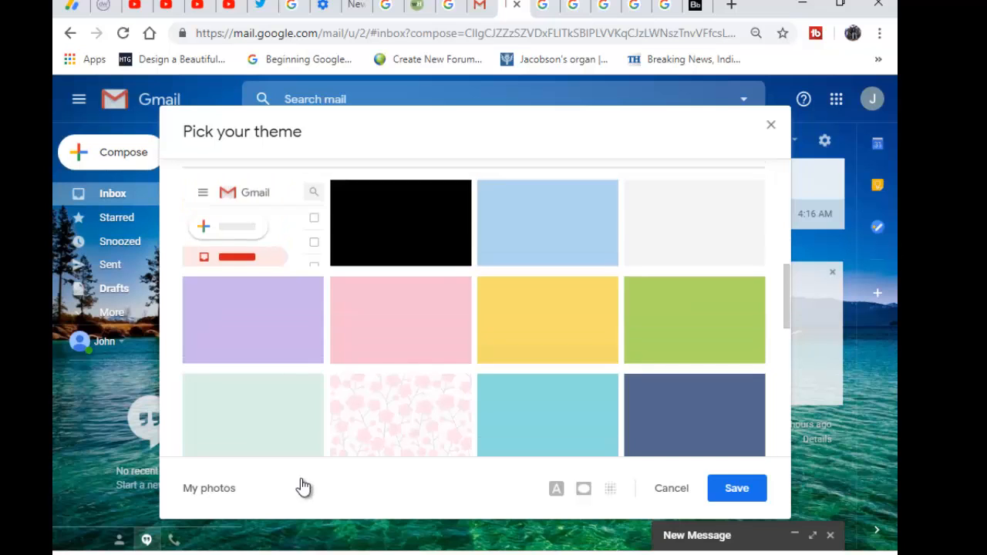
pyautogui.scroll(3, 303, 486)
pyautogui.scroll(3, 303, 486)
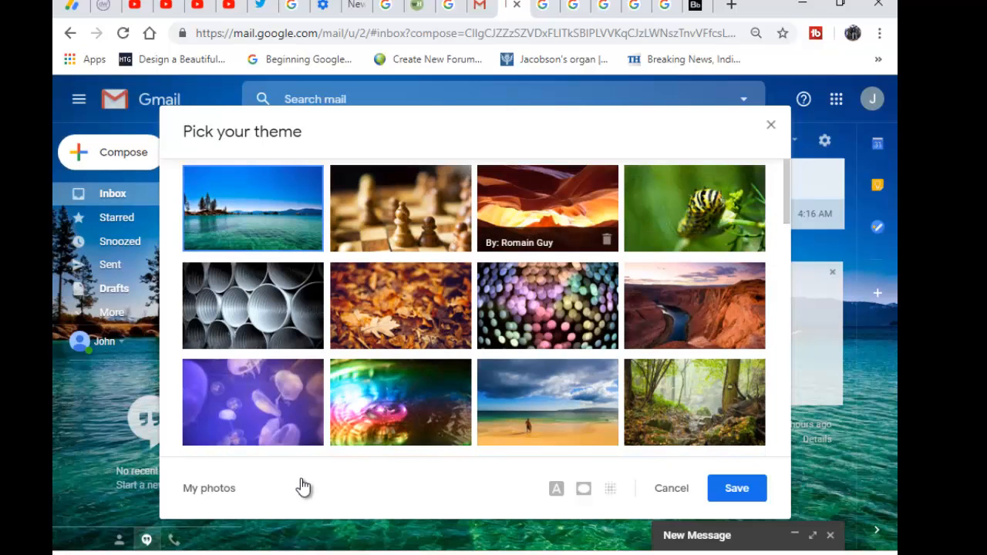
pyautogui.click(548, 208)
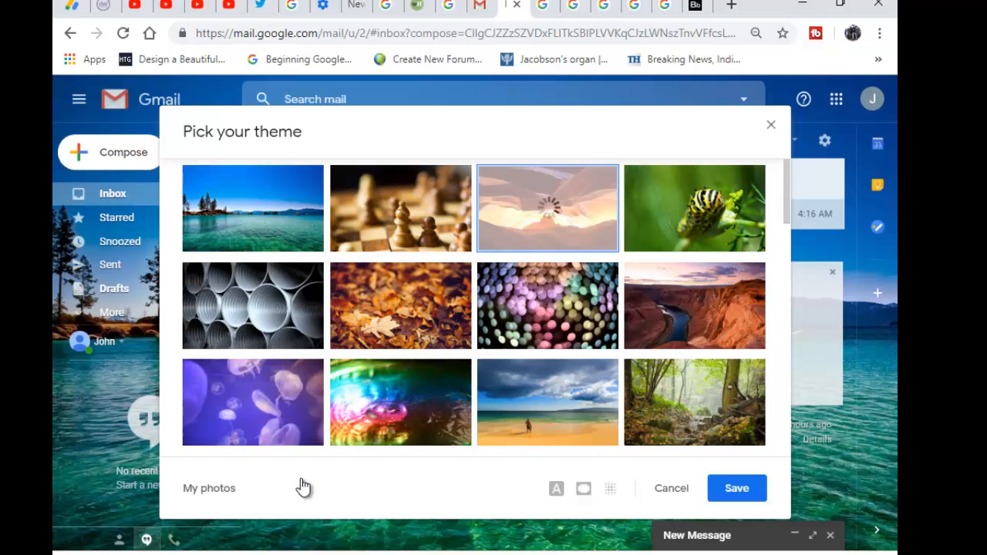
pyautogui.click(737, 488)
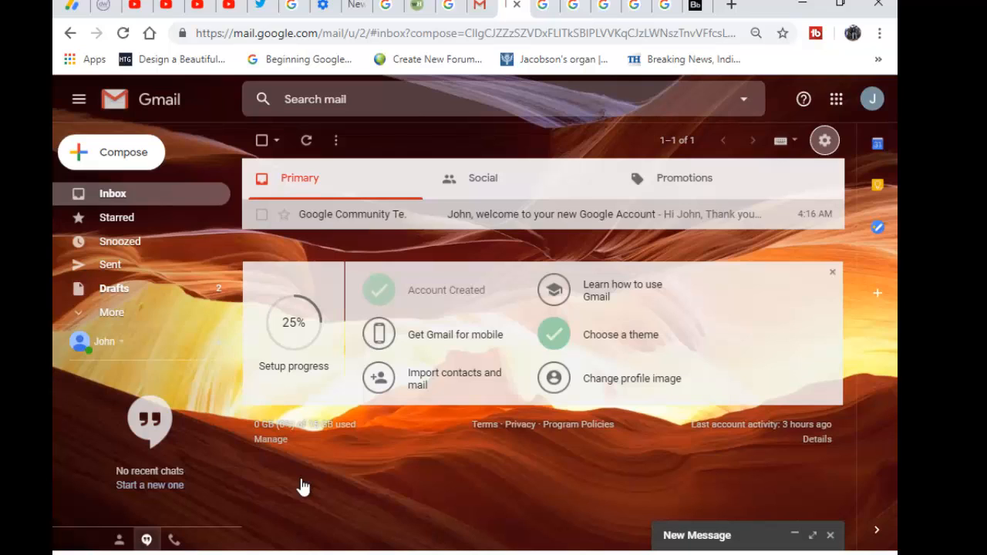
# Step: From the gear menu, open the full Settings page on its General tab
pyautogui.click(825, 140)
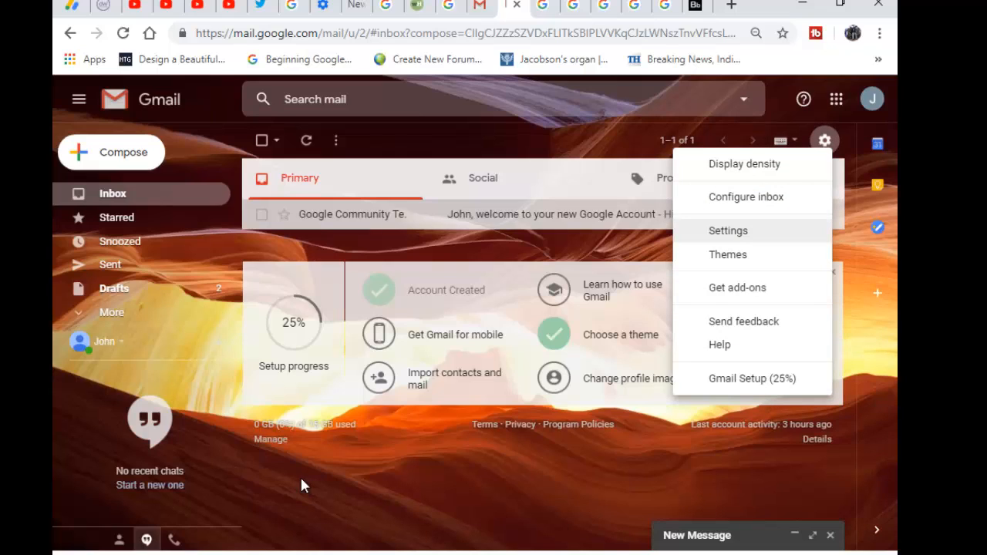
pyautogui.press('Return')
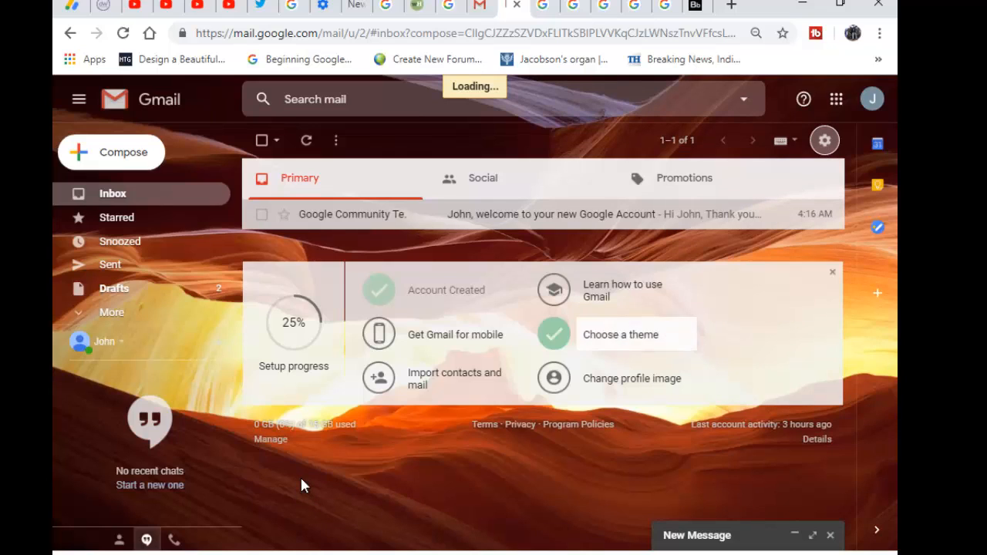
pyautogui.press('Return')
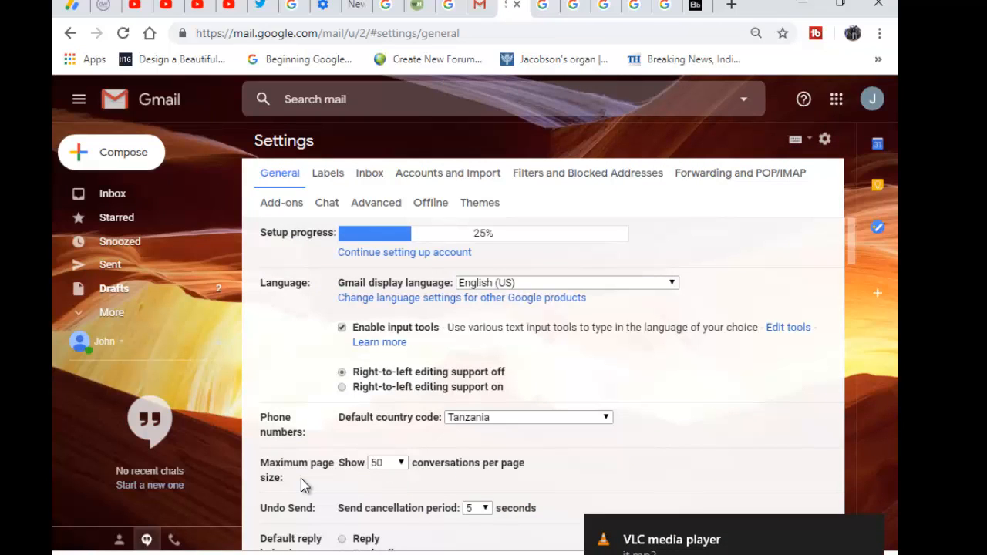
pyautogui.scroll(-2, 301, 478)
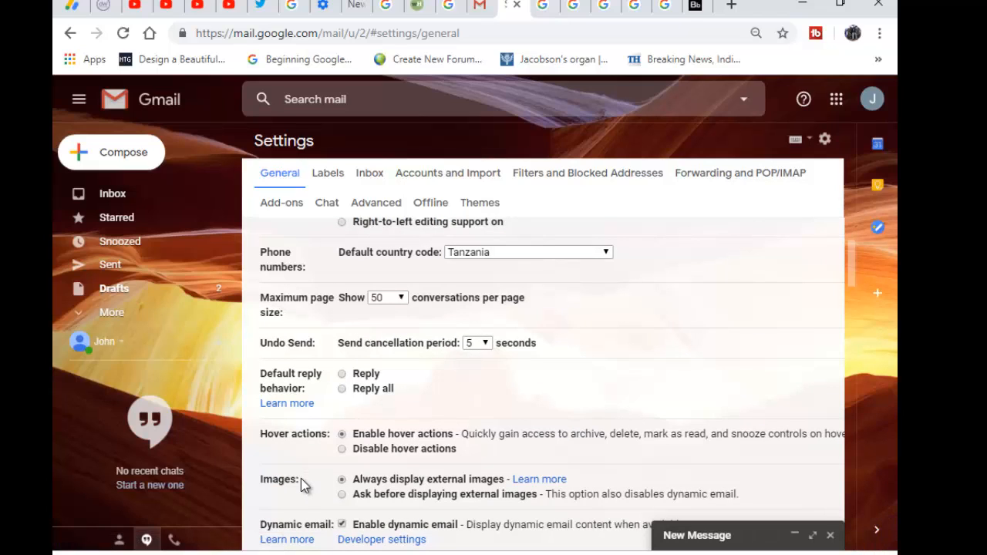
pyautogui.scroll(-1, 301, 484)
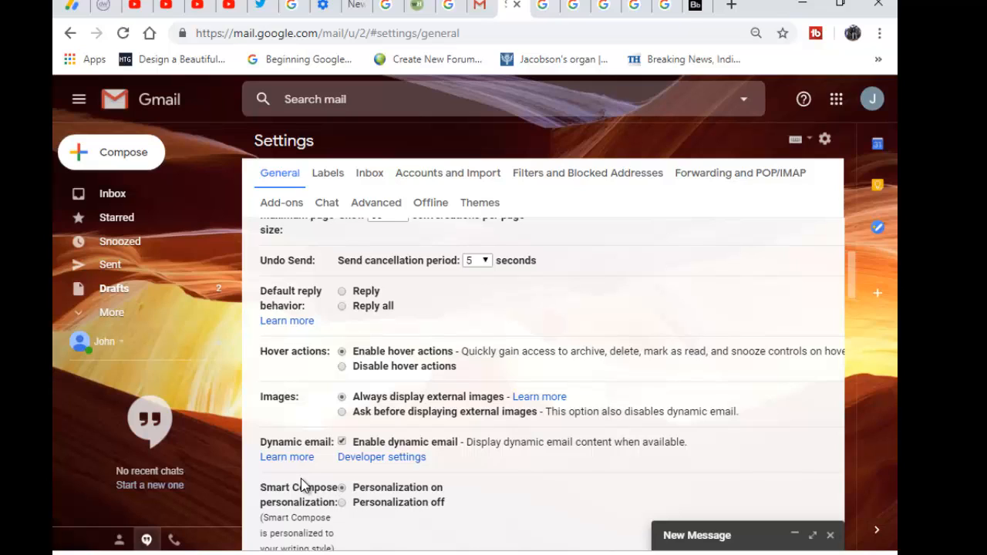
pyautogui.scroll(-3, 303, 486)
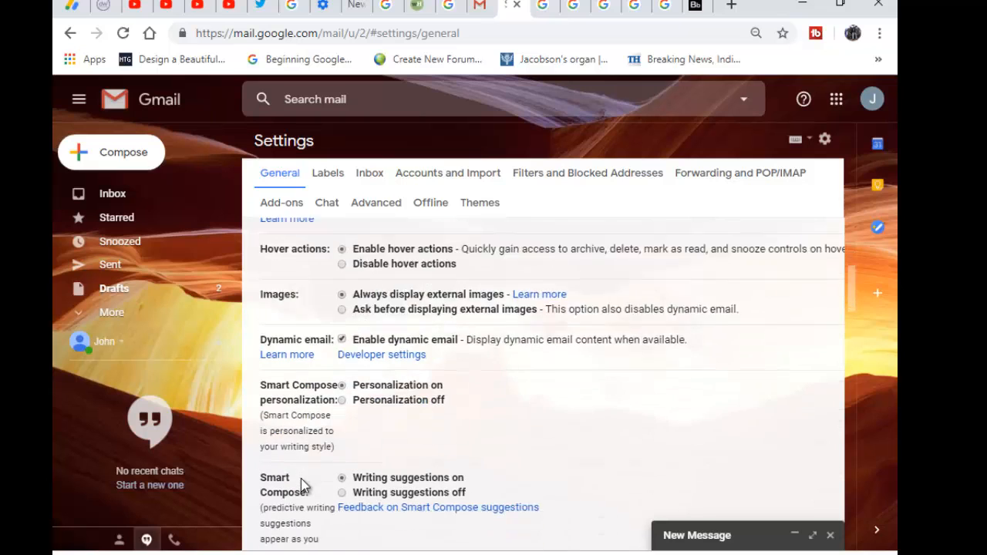
pyautogui.scroll(1, 303, 485)
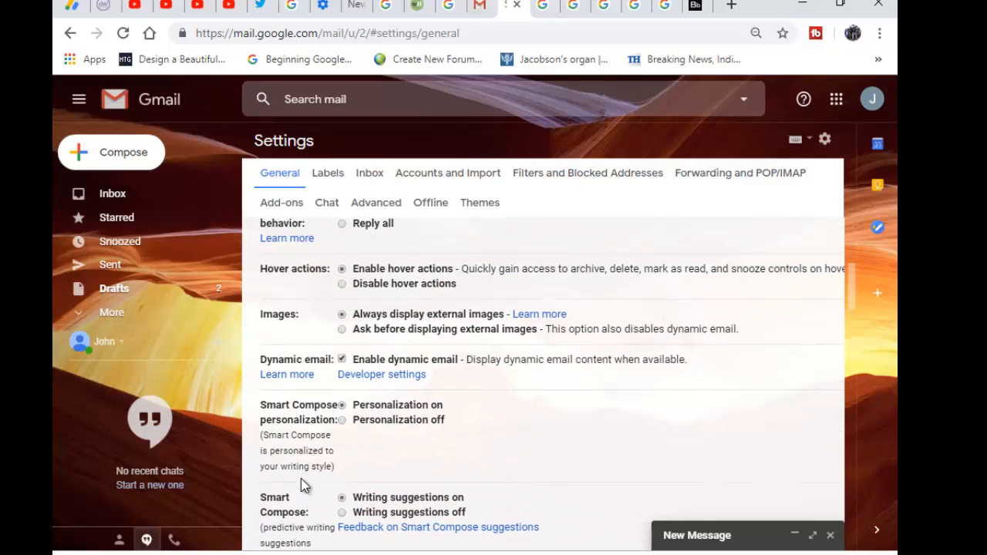
pyautogui.scroll(-4, 303, 486)
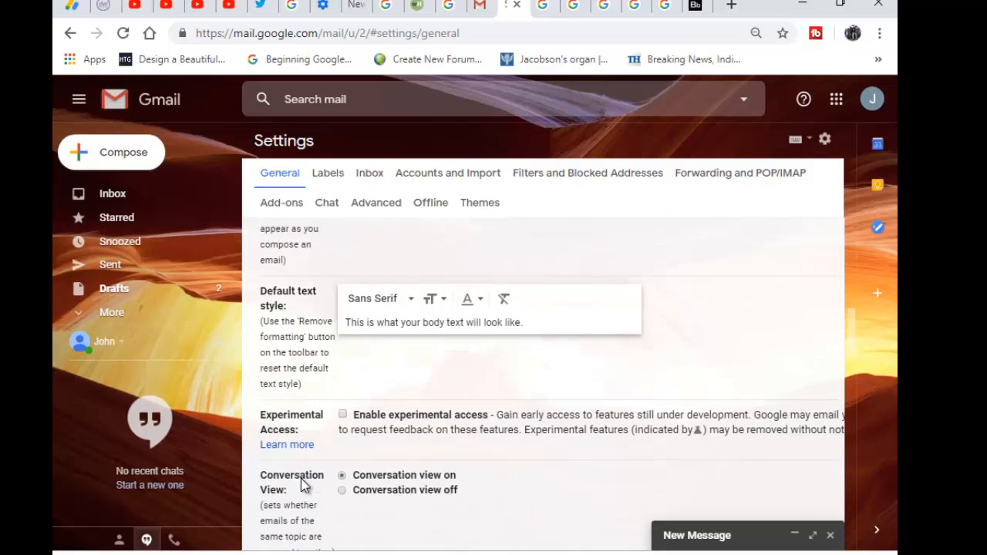
pyautogui.scroll(-2, 304, 484)
pyautogui.scroll(-2, 303, 484)
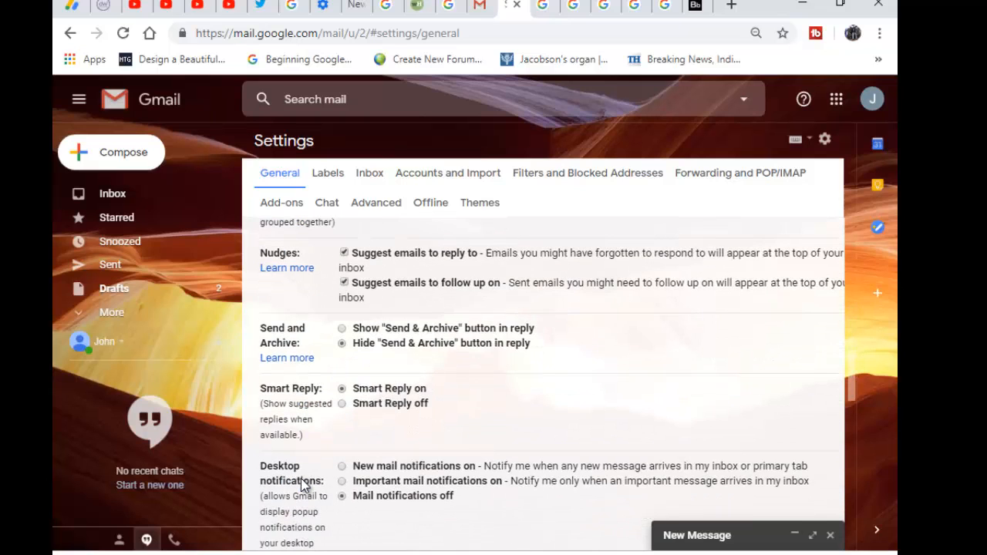
pyautogui.scroll(-4, 303, 485)
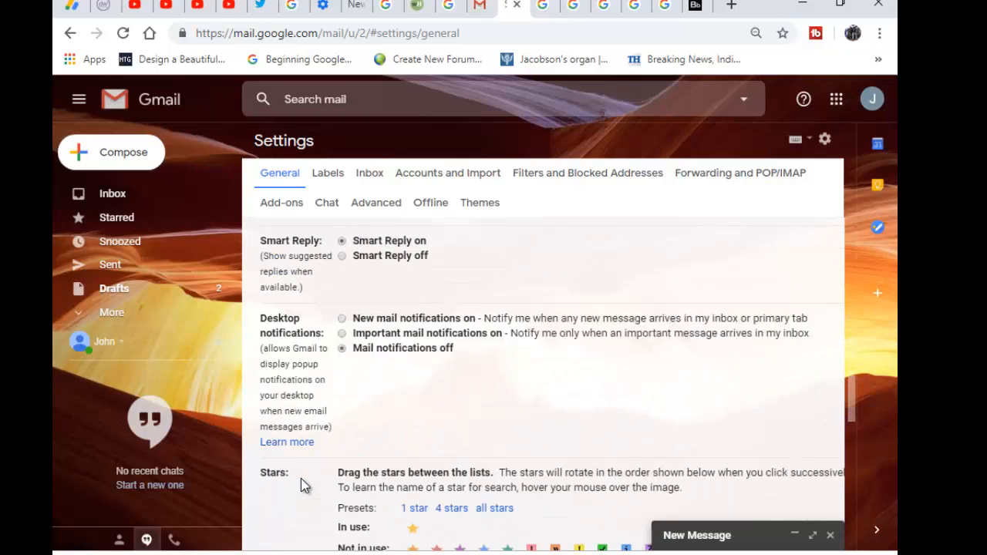
pyautogui.scroll(-3, 304, 484)
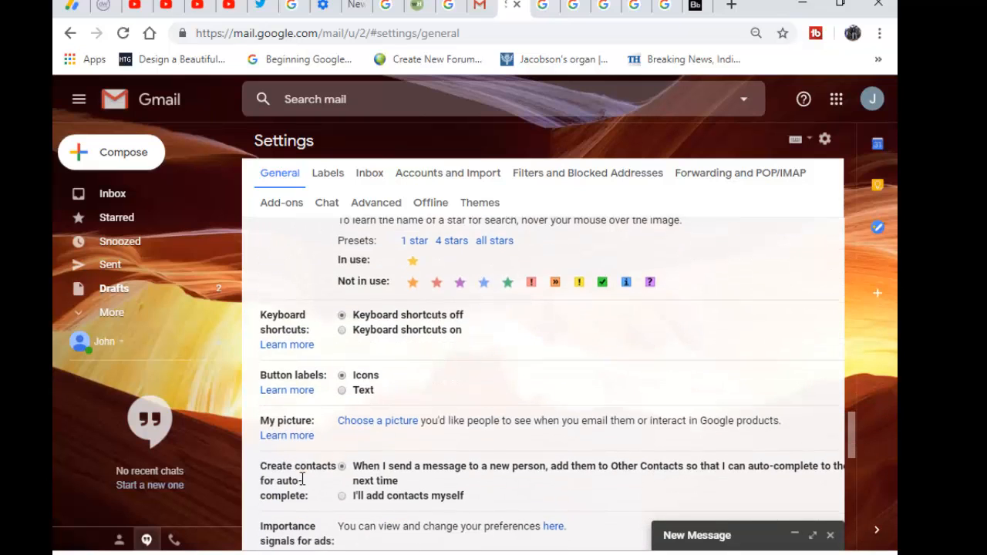
pyautogui.scroll(-2, 303, 484)
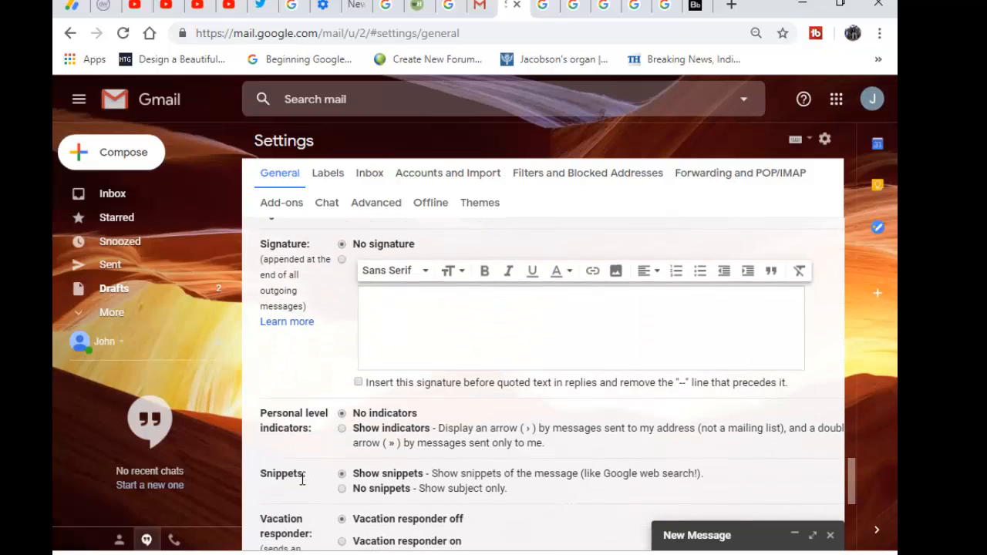
pyautogui.scroll(-1, 303, 482)
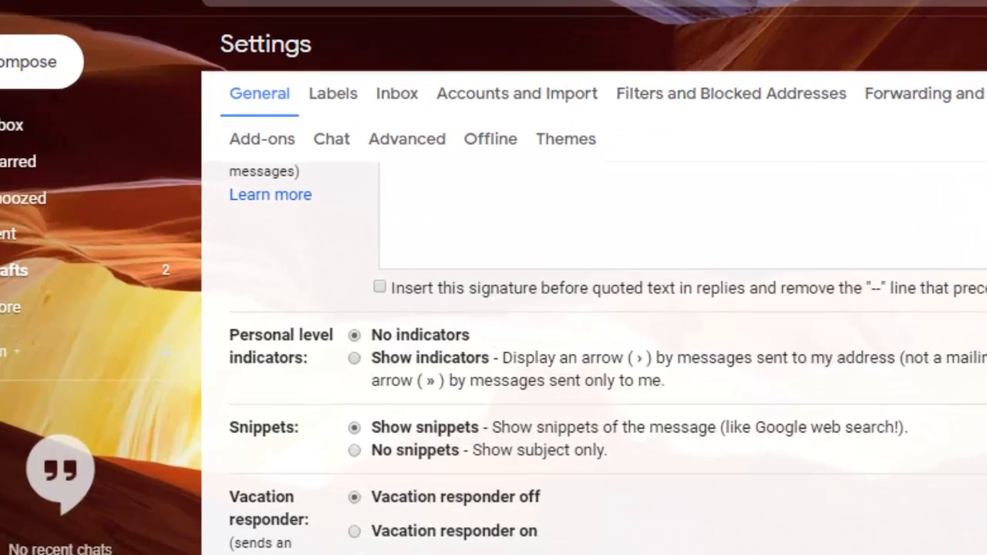
# Step: Set Personal level indicators to Show indicators after briefly trying No indicators
pyautogui.click(341, 346)
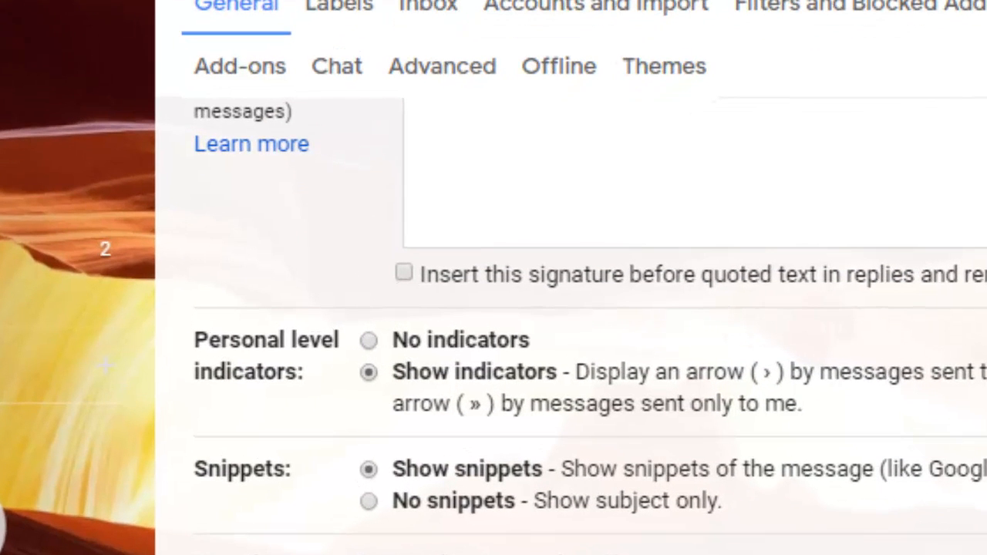
pyautogui.click(368, 340)
pyautogui.click(368, 373)
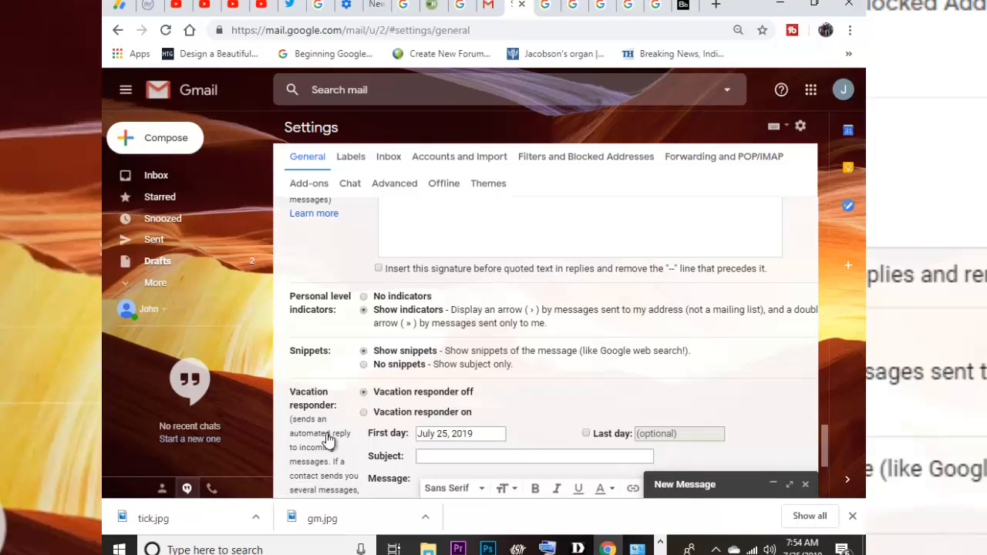
# Step: Scroll through the Accounts and Import settings tab
pyautogui.click(328, 438)
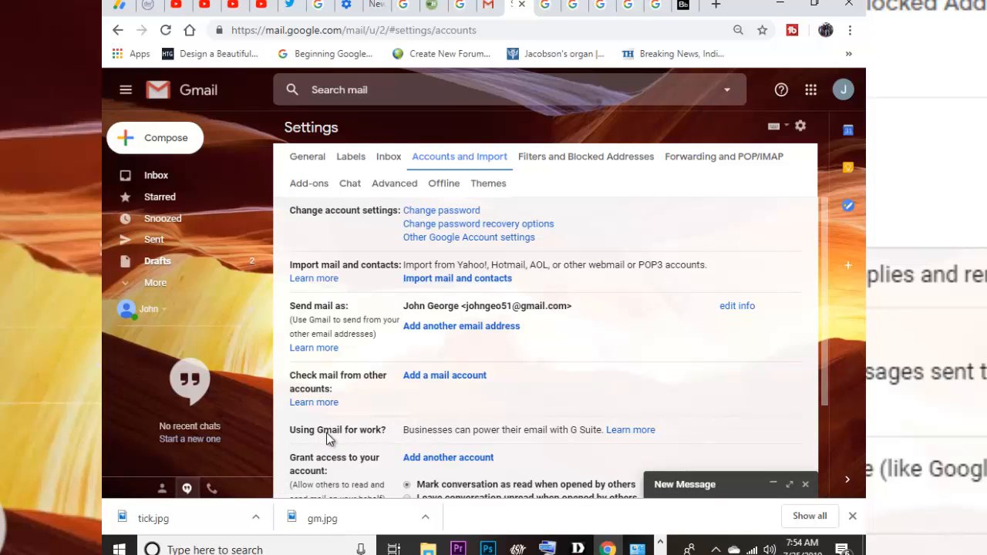
pyautogui.scroll(-1, 327, 432)
pyautogui.scroll(-1, 327, 438)
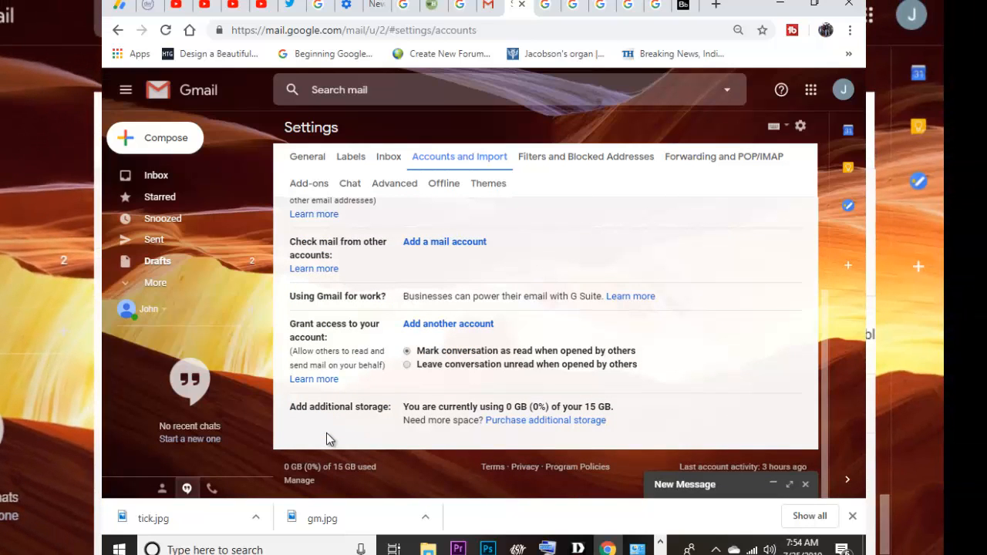
pyautogui.scroll(2, 326, 433)
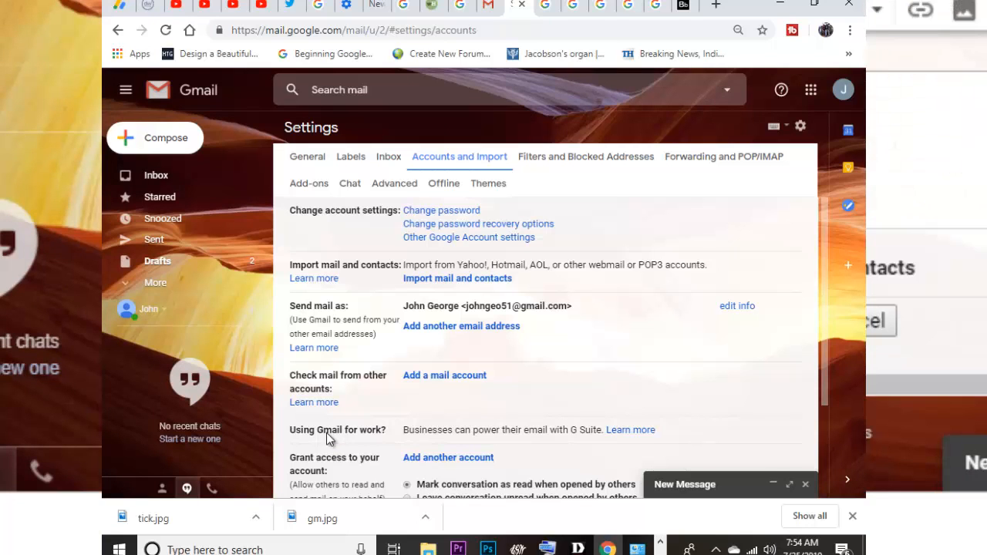
pyautogui.scroll(-3, 327, 433)
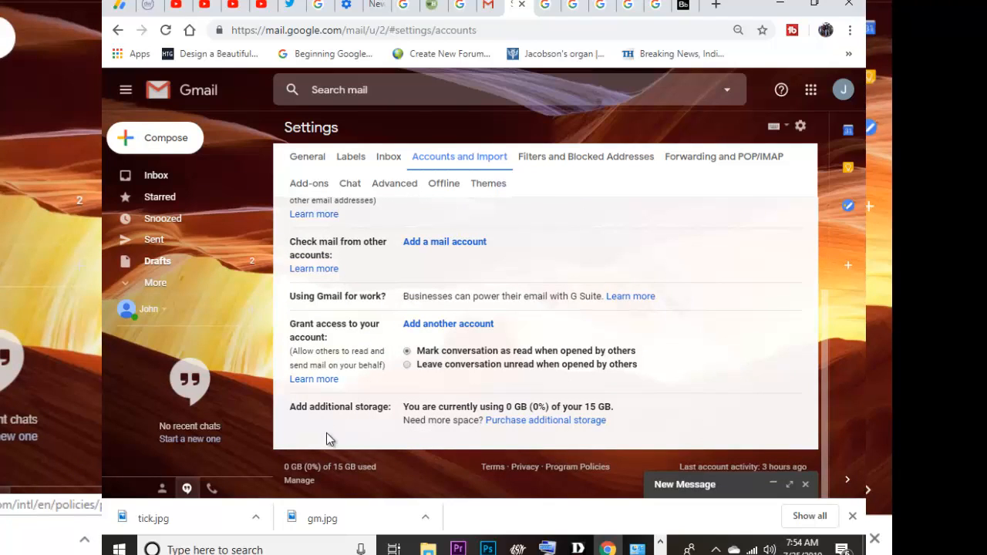
pyautogui.scroll(3, 326, 432)
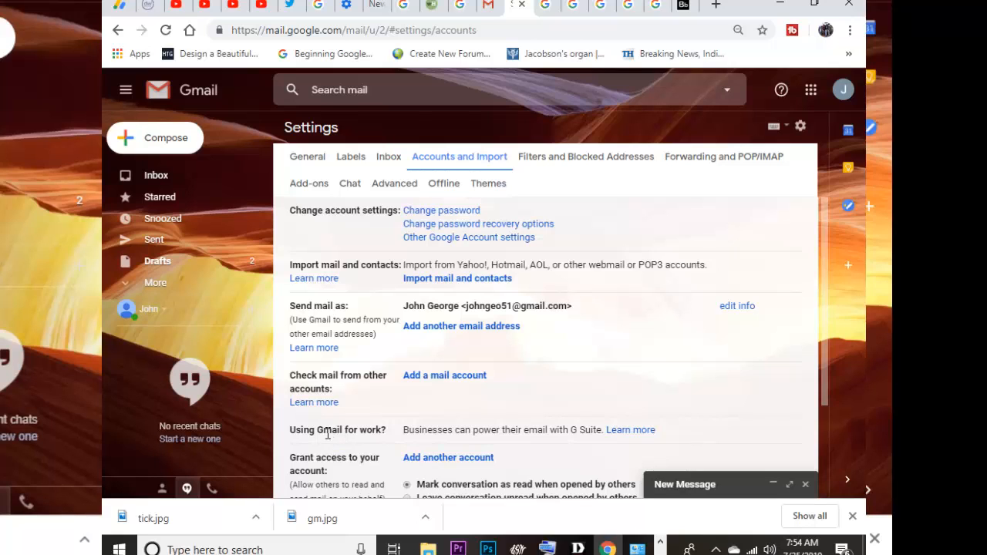
pyautogui.scroll(-1, 326, 437)
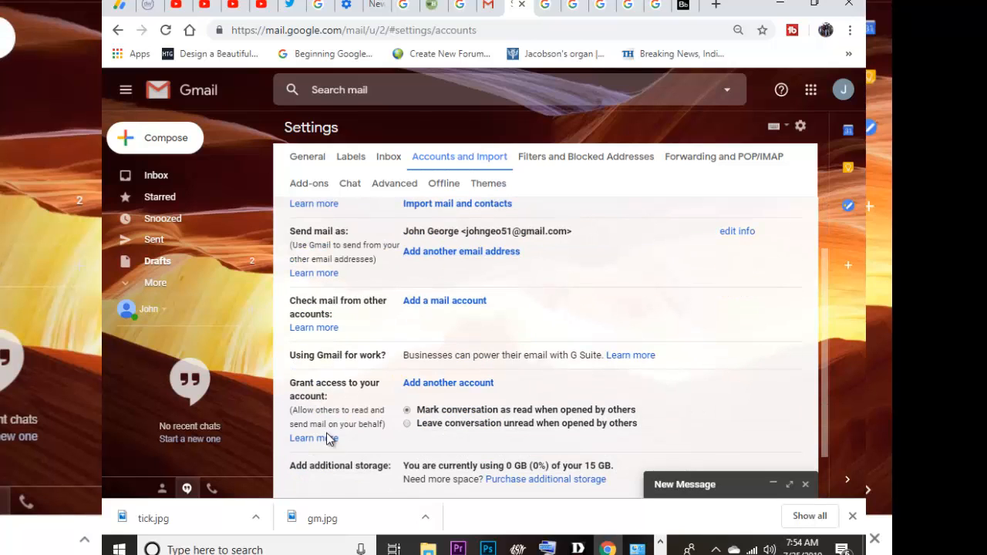
pyautogui.scroll(1, 326, 438)
# Step: Jump to the Advanced tab, return to Accounts and Import, then switch to General
pyautogui.press('Tab')
pyautogui.press('Tab')
pyautogui.press('Tab')
pyautogui.press('Tab')
pyautogui.press('Tab')
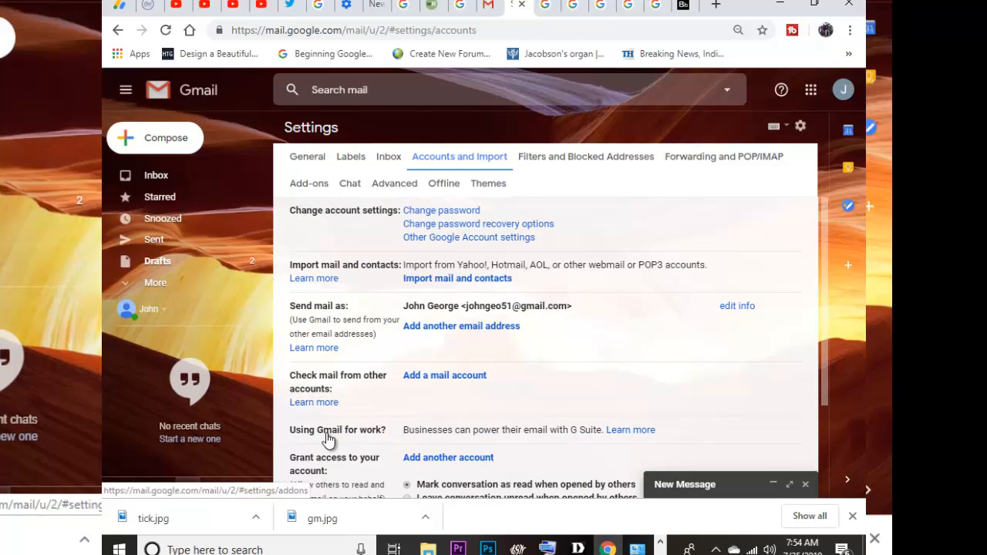
pyautogui.press('Return')
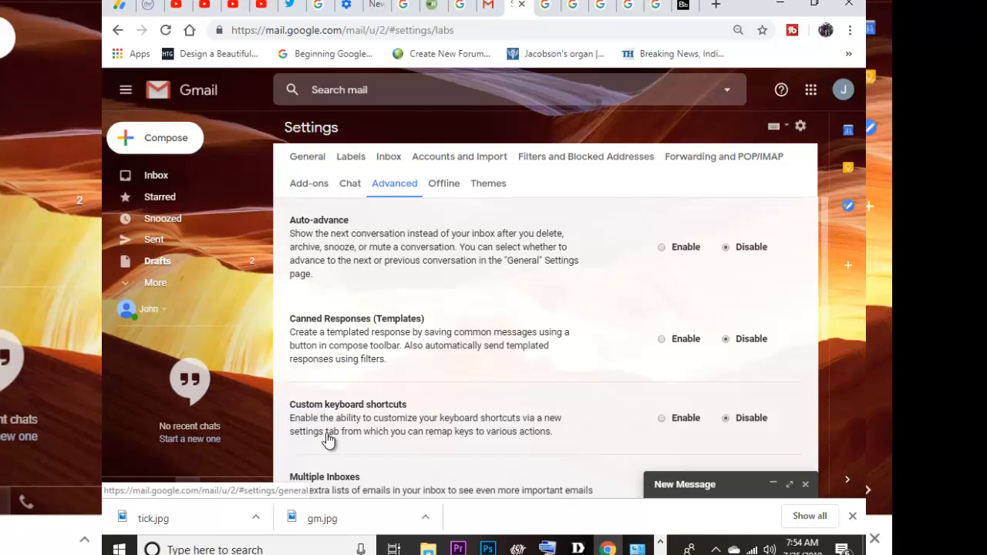
pyautogui.click(328, 438)
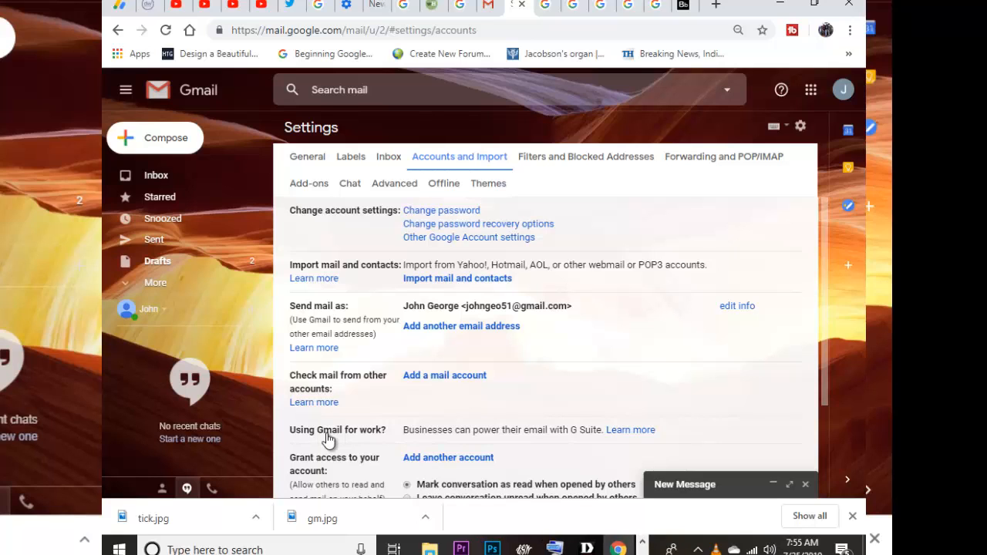
pyautogui.click(328, 438)
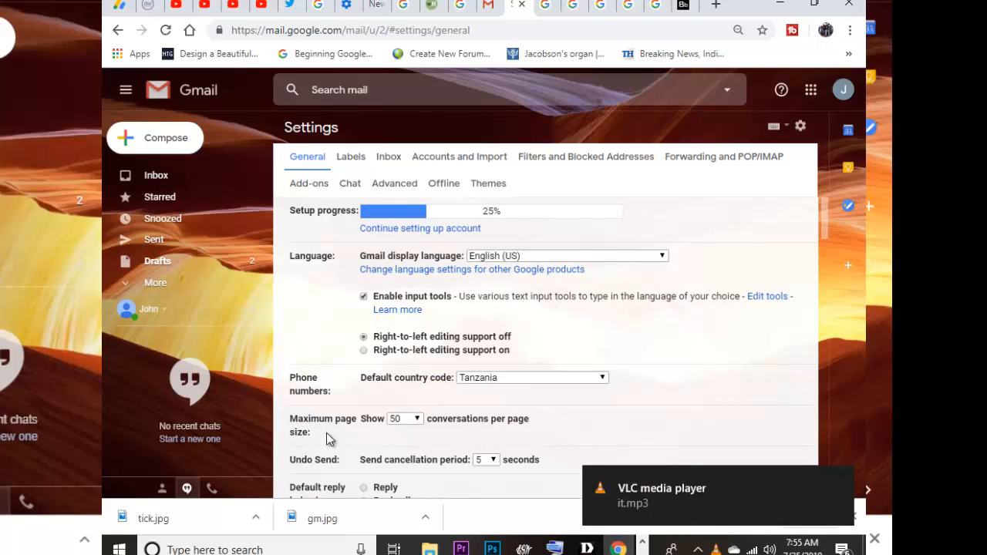
pyautogui.scroll(-1, 327, 438)
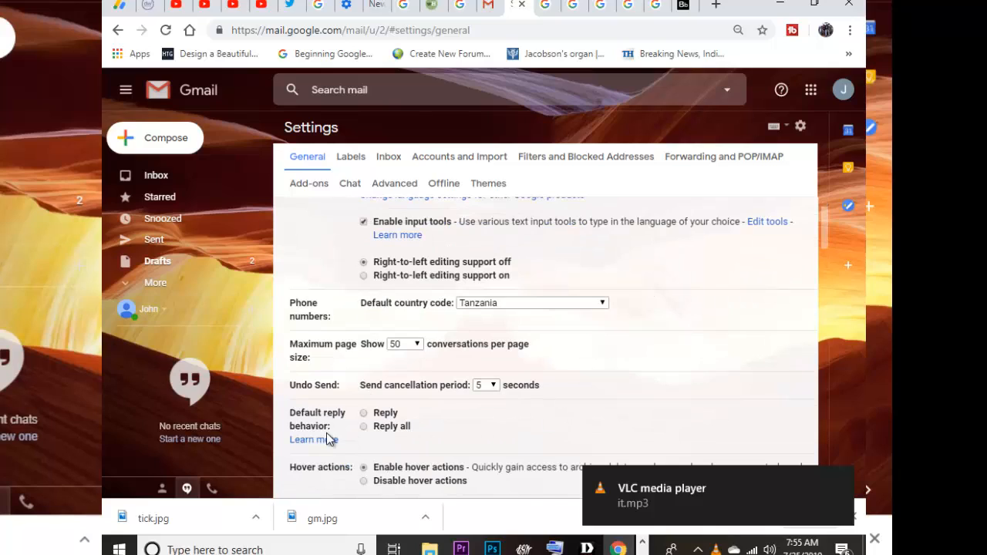
pyautogui.scroll(-15, 326, 433)
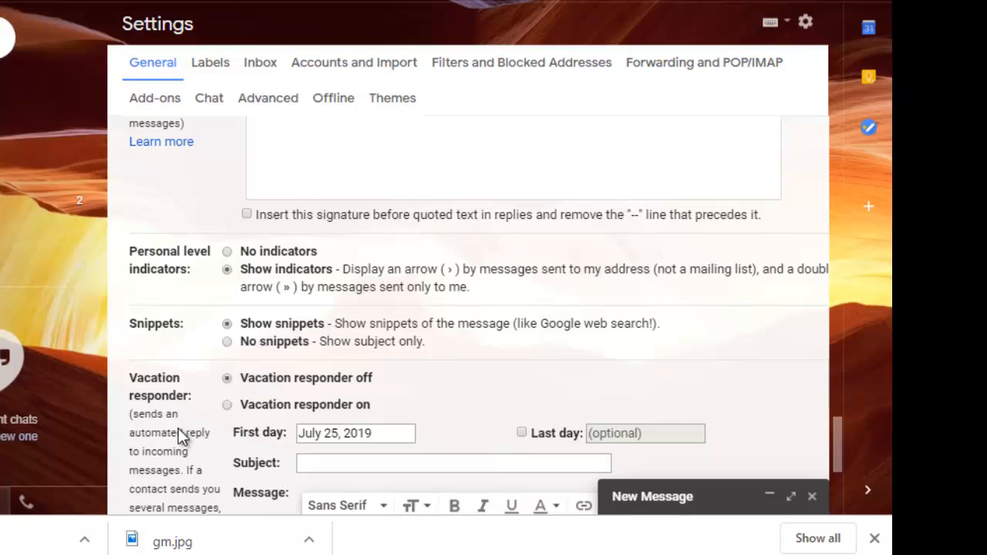
pyautogui.scroll(-2, 179, 428)
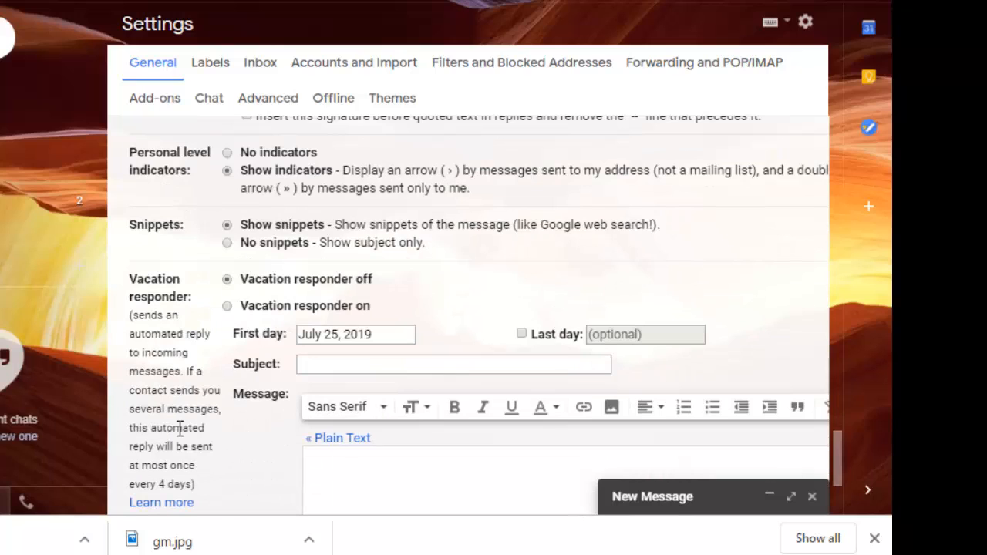
pyautogui.click(180, 429)
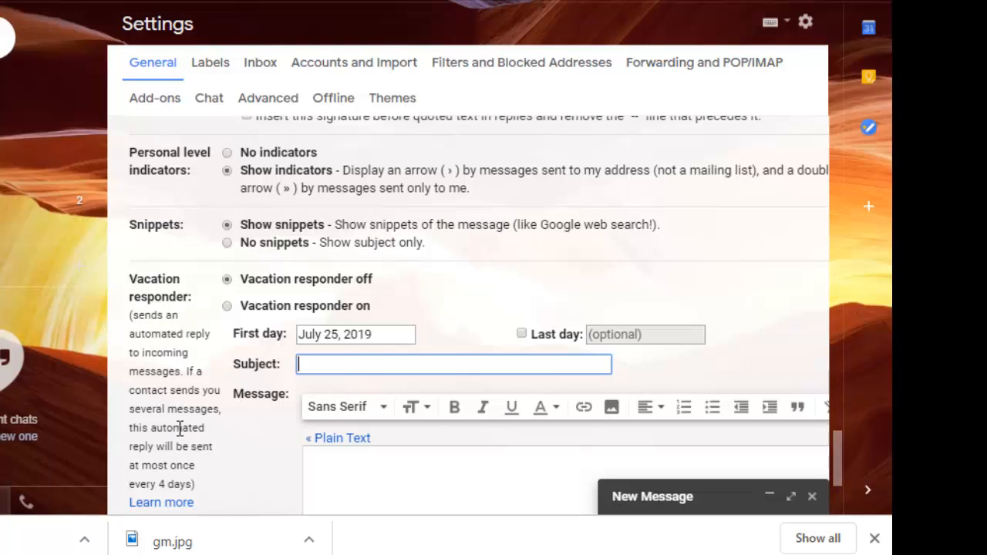
pyautogui.scroll(-3, 178, 428)
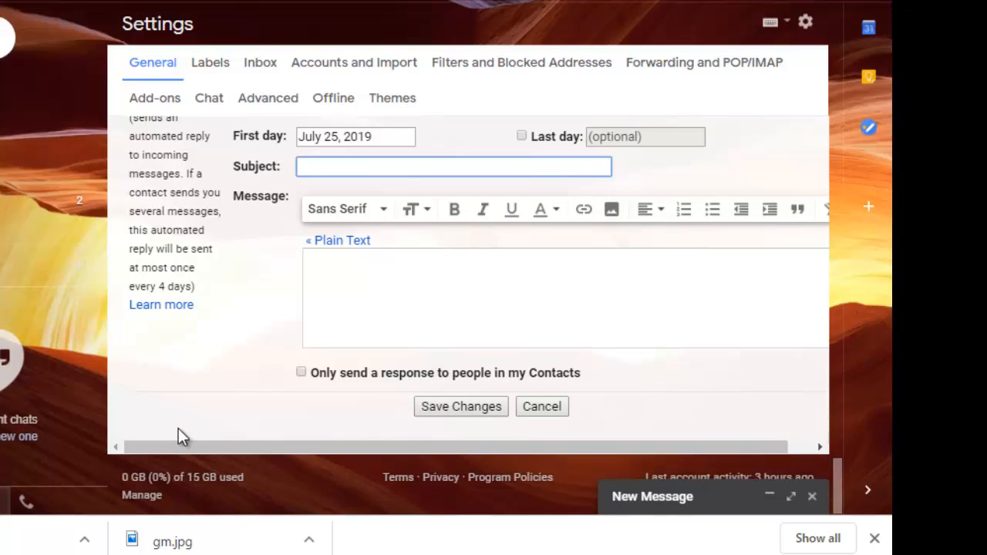
pyautogui.press('Tab')
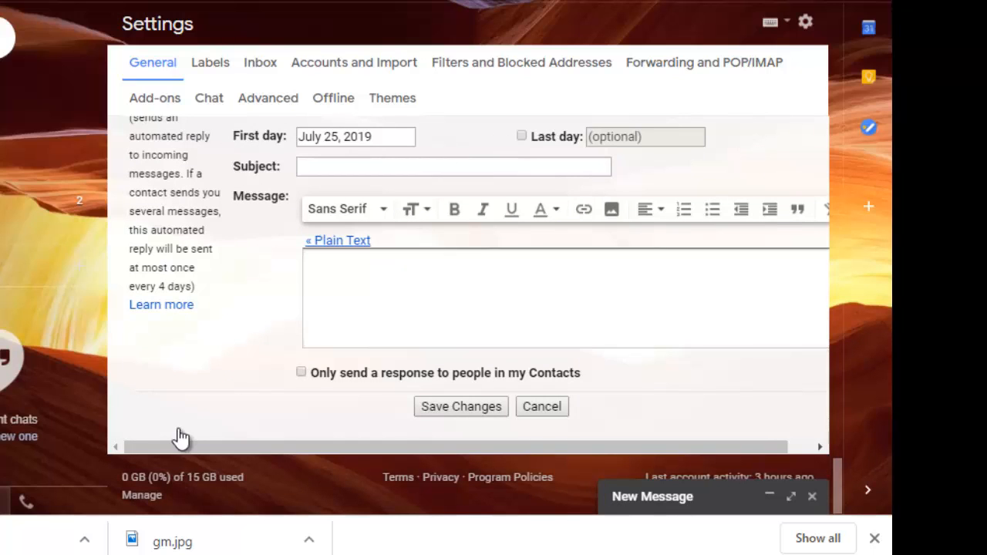
pyautogui.hotkey('shift', 'Tab')
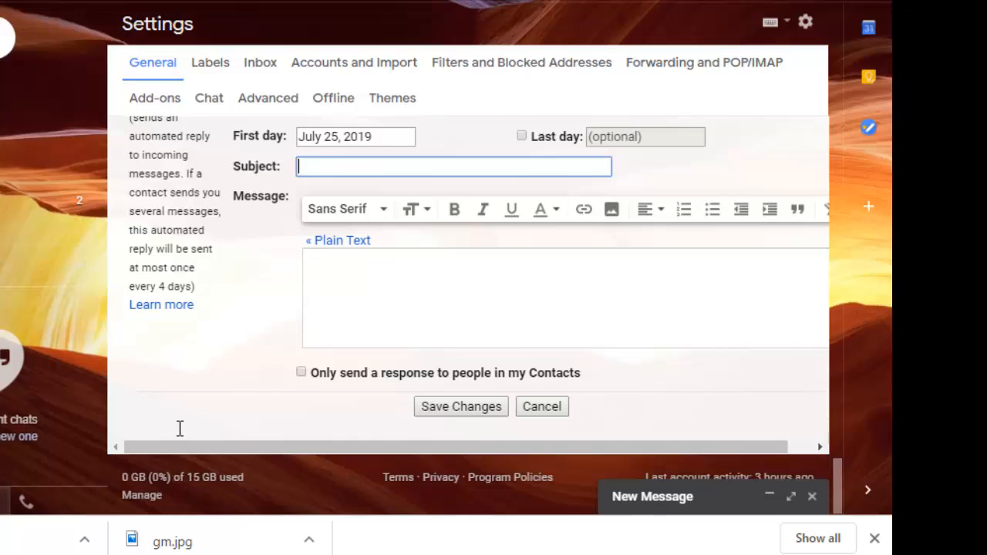
pyautogui.press('Tab')
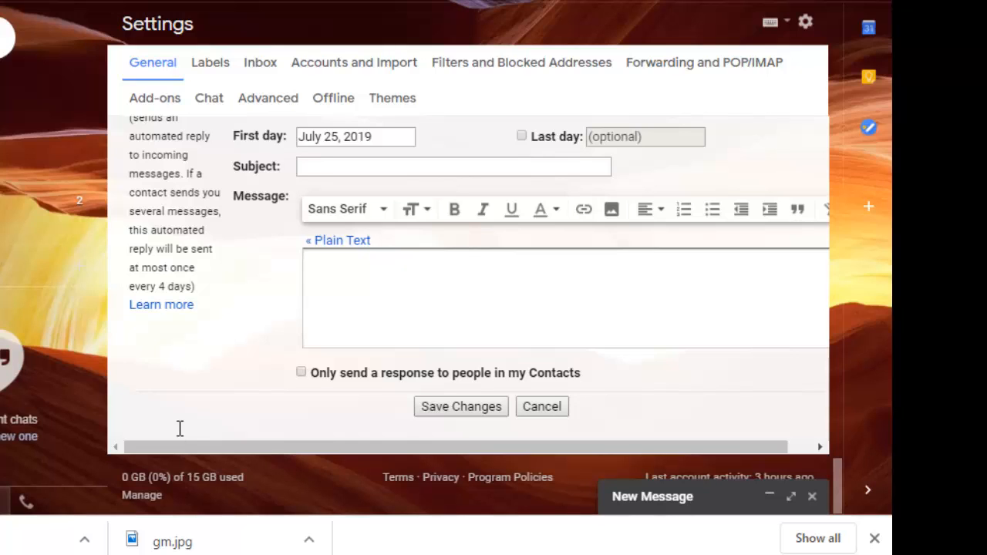
pyautogui.scroll(-1, 178, 428)
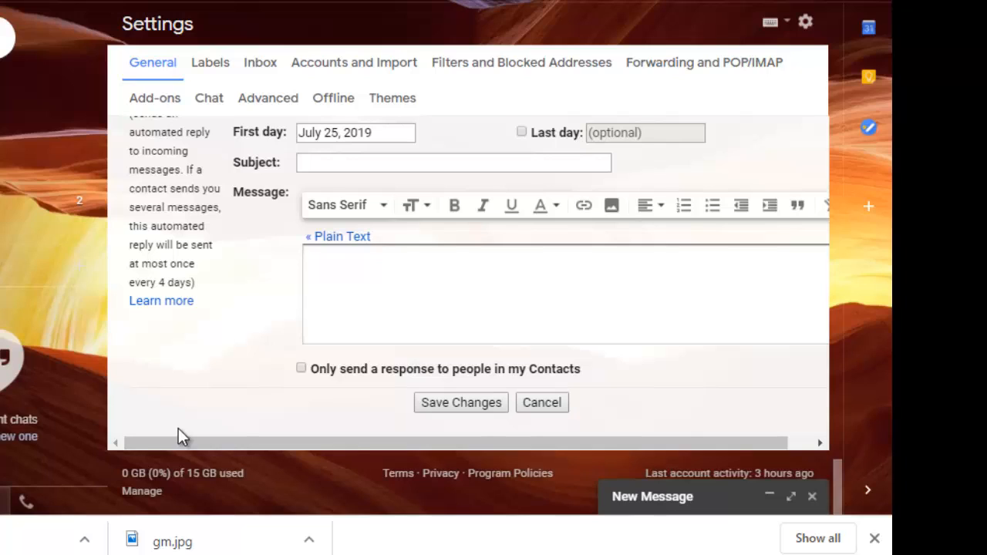
pyautogui.press('Tab')
pyautogui.press('space')
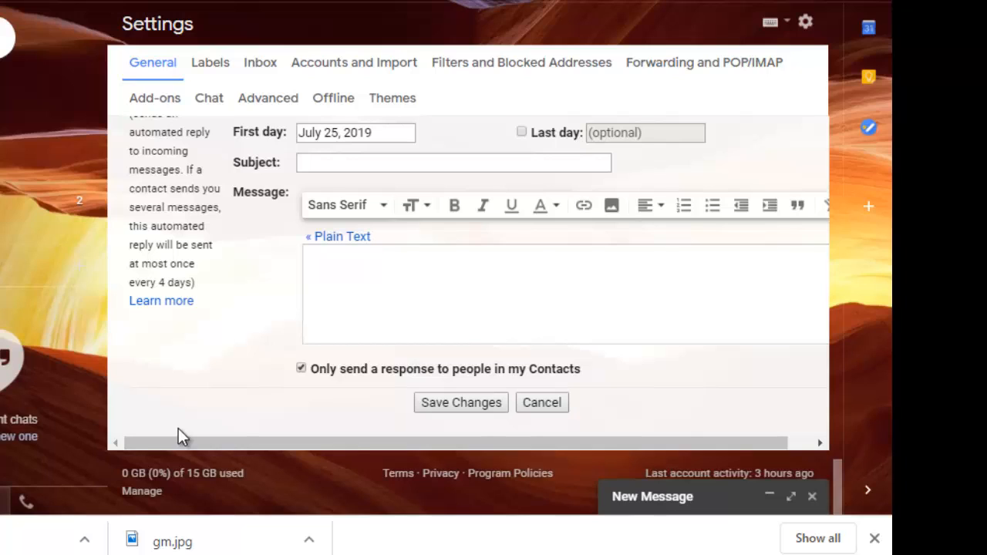
pyautogui.press('space')
pyautogui.scroll(4, 178, 429)
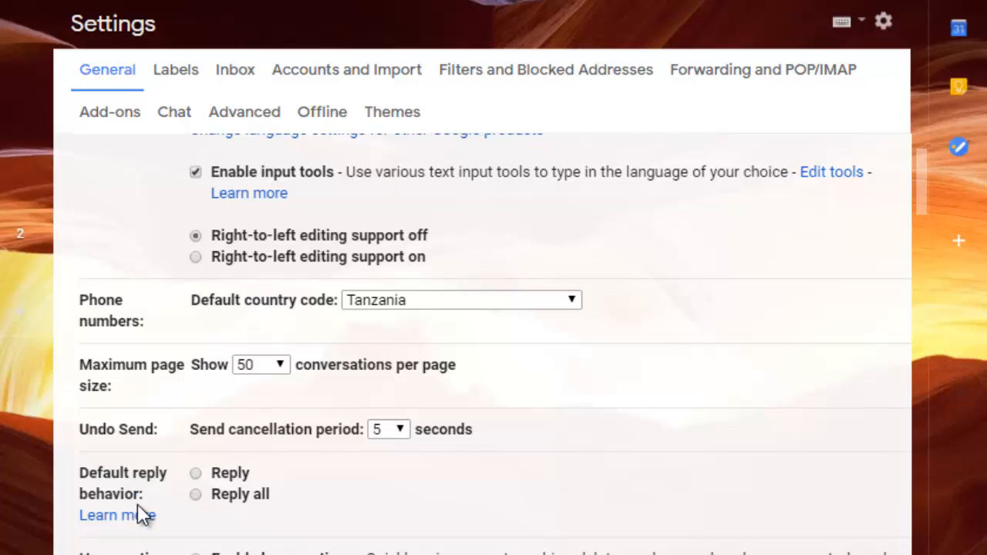
# Step: Change the Undo Send cancellation period from 5 to 30 seconds
pyautogui.press('space')
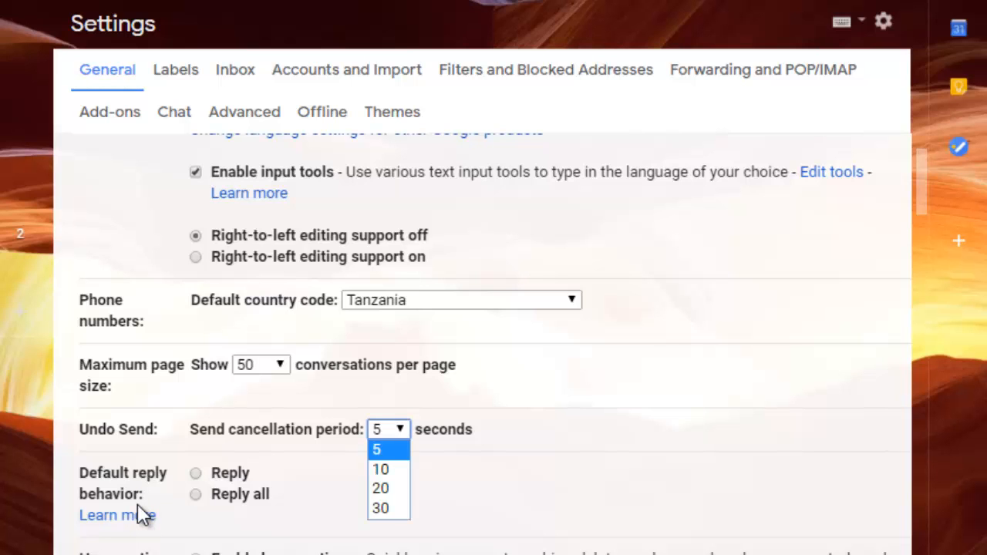
pyautogui.press('Down')
pyautogui.press('Down')
pyautogui.press('Down')
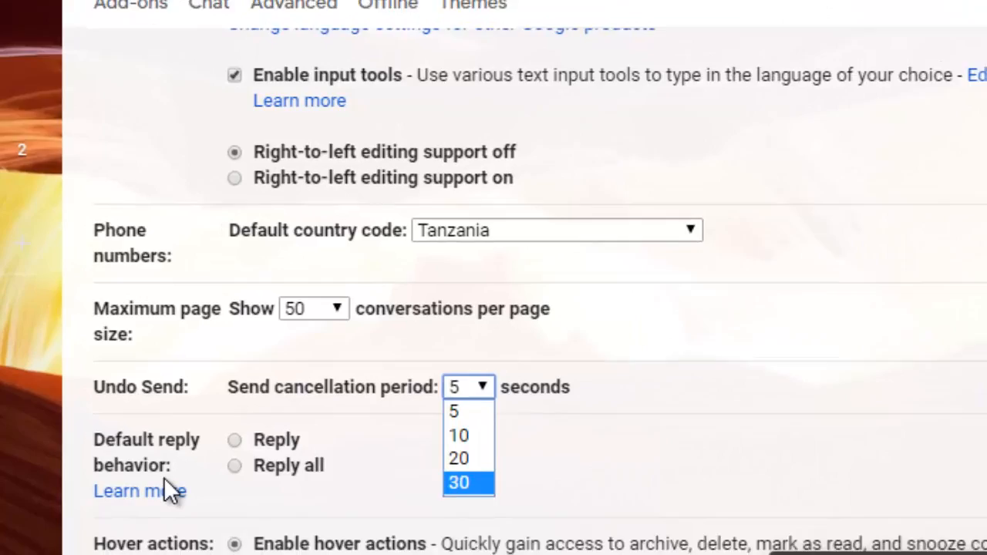
pyautogui.press('Return')
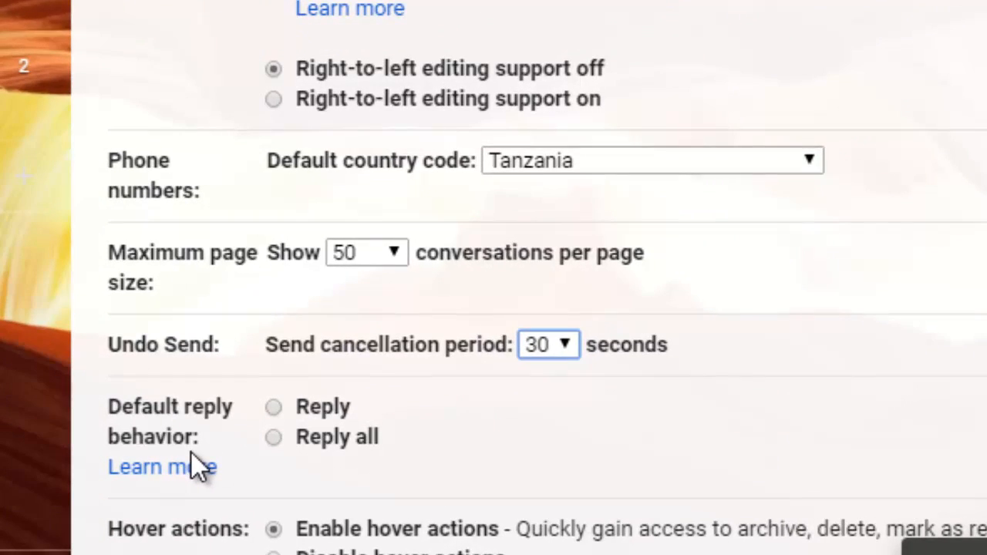
# Step: Scroll down through the rest of the General settings
pyautogui.scroll(-15, 191, 451)
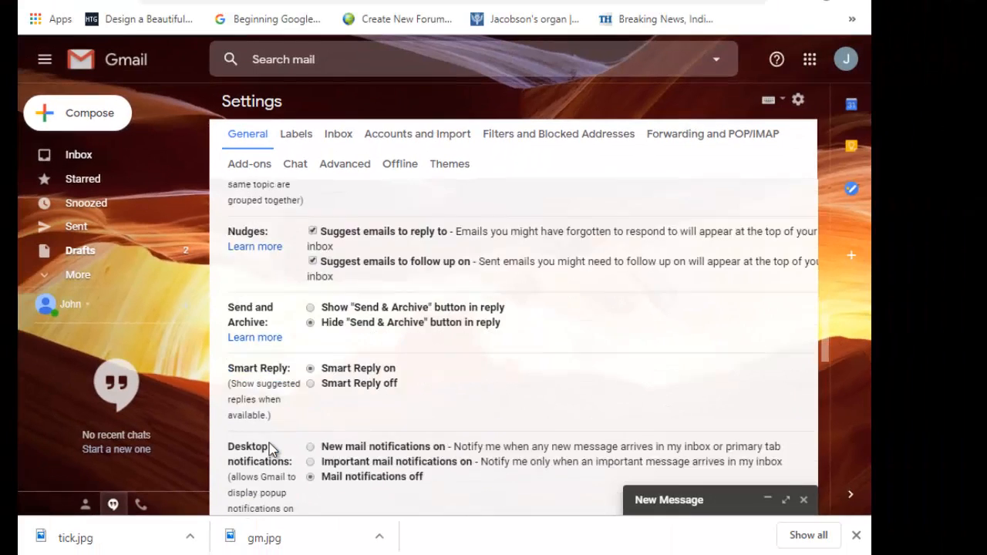
pyautogui.scroll(-2, 198, 463)
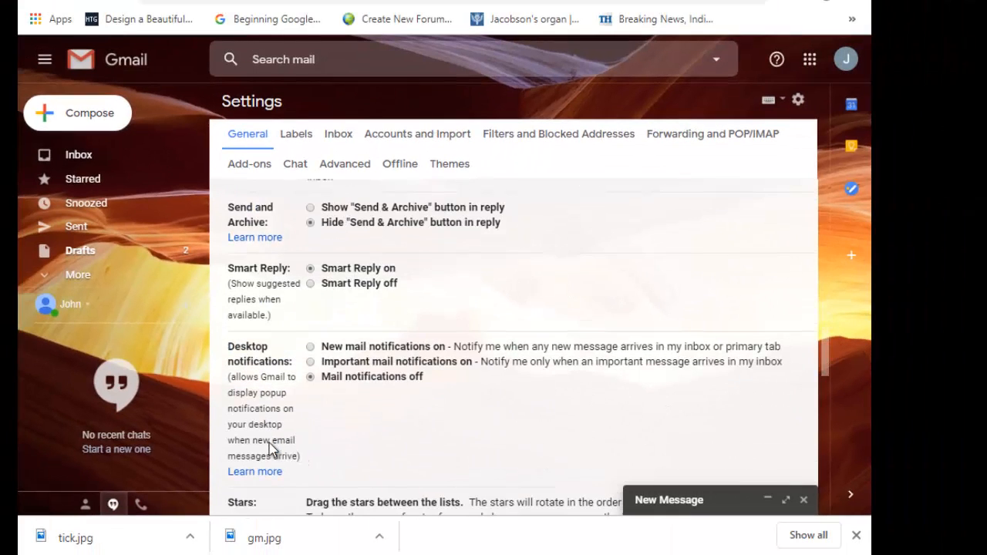
pyautogui.scroll(-3, 271, 449)
pyautogui.scroll(-3, 269, 443)
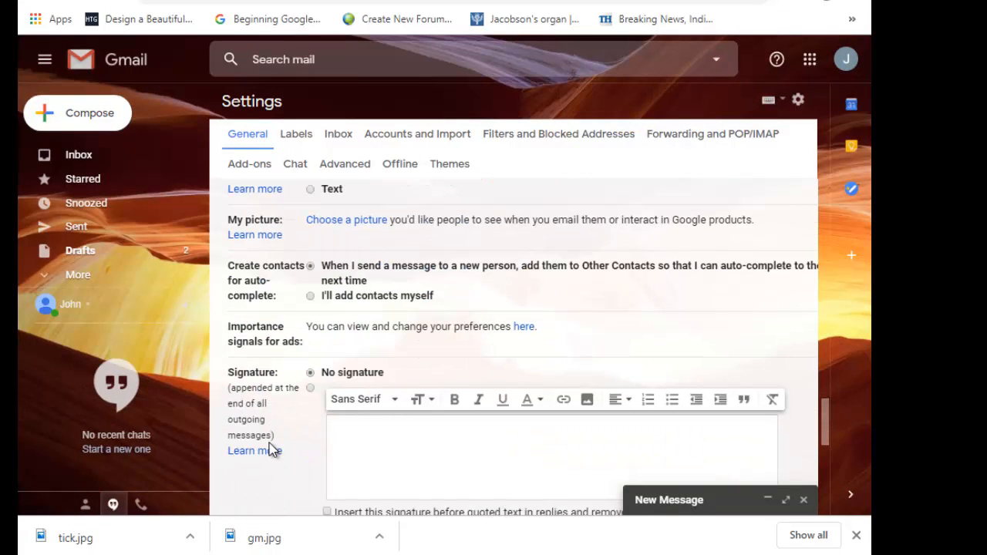
pyautogui.scroll(-3, 272, 450)
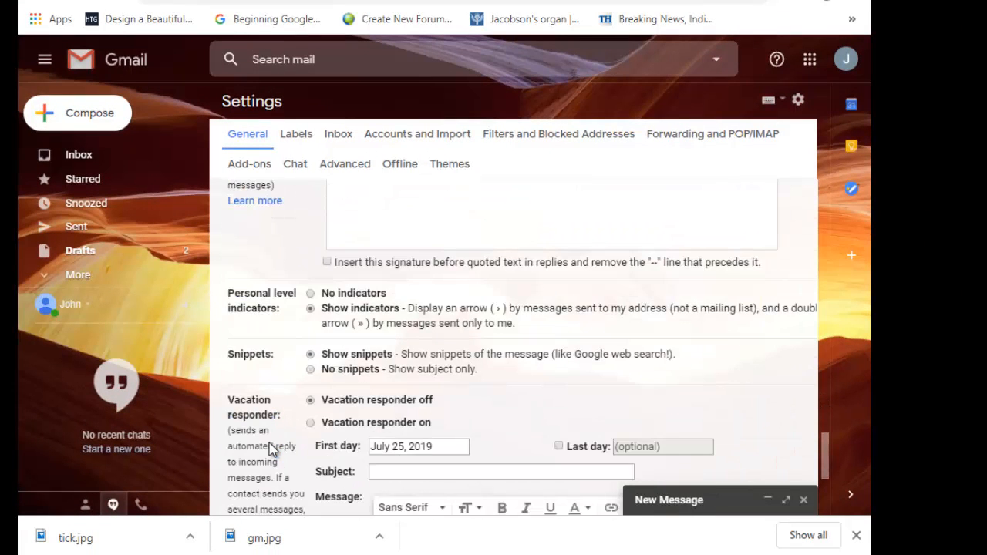
# Step: Start a new message, reveal its Schedule send option, and minimize the draft
pyautogui.rightClick(93, 113)
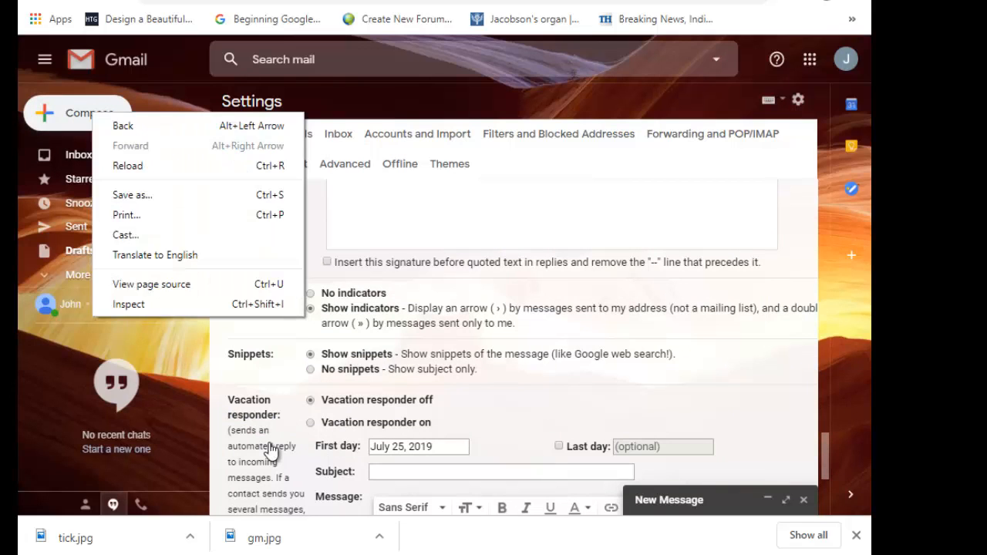
pyautogui.click(92, 113)
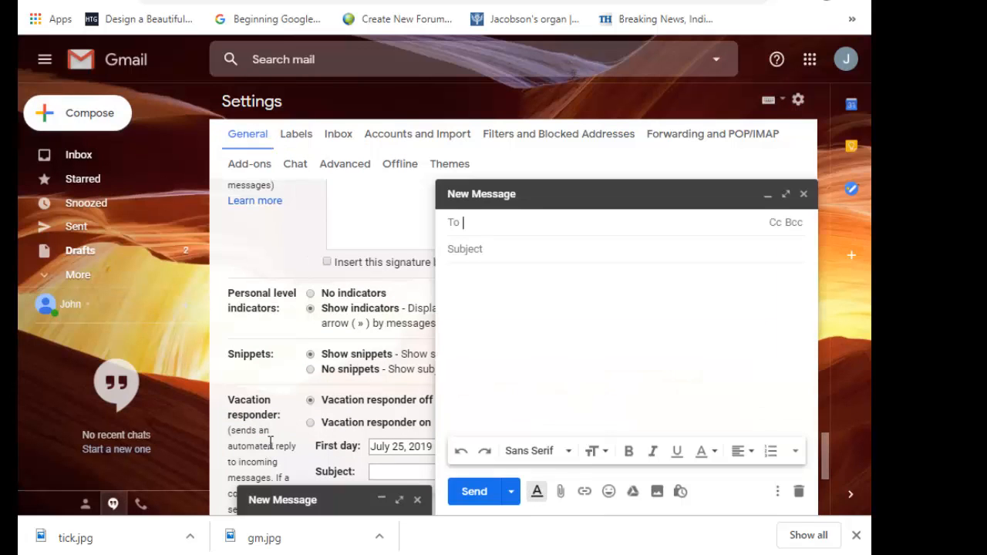
pyautogui.click(511, 491)
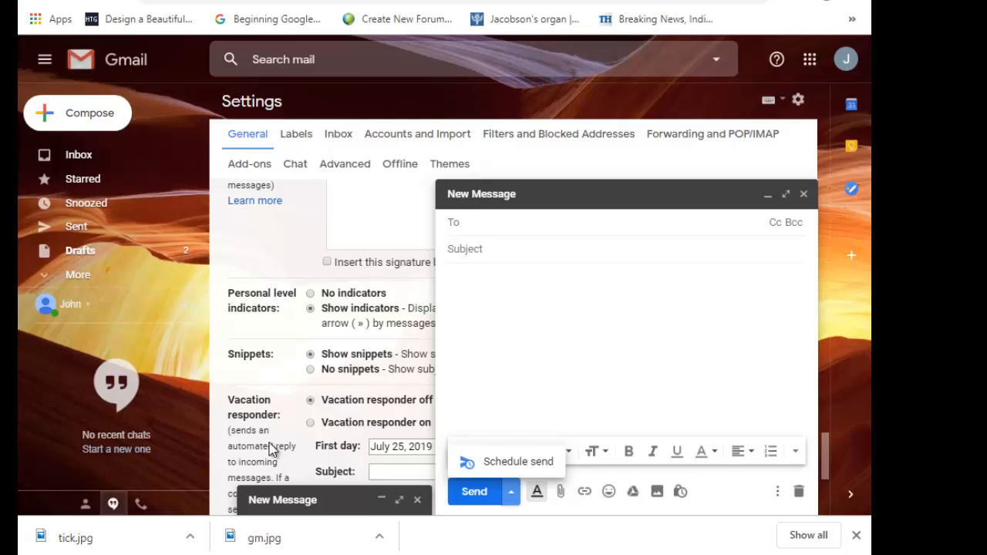
pyautogui.click(768, 195)
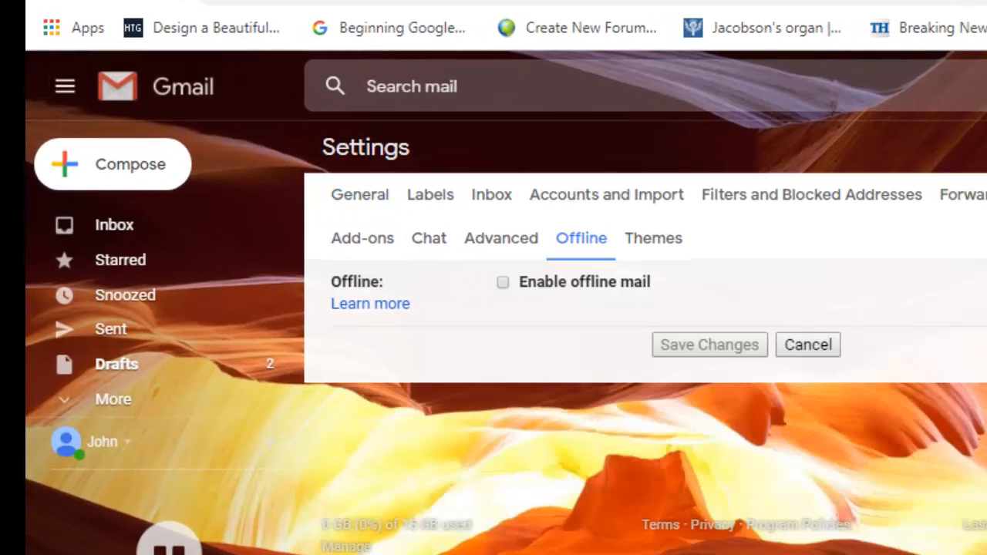
# Step: Tick then untick Enable offline mail so it stays off, then open the Advanced settings tab
pyautogui.click(503, 282)
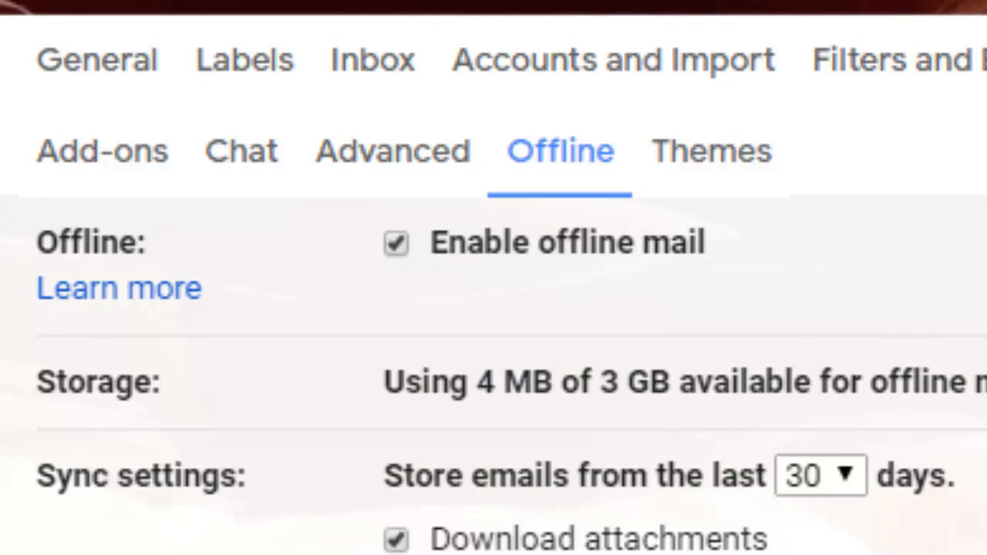
pyautogui.click(397, 243)
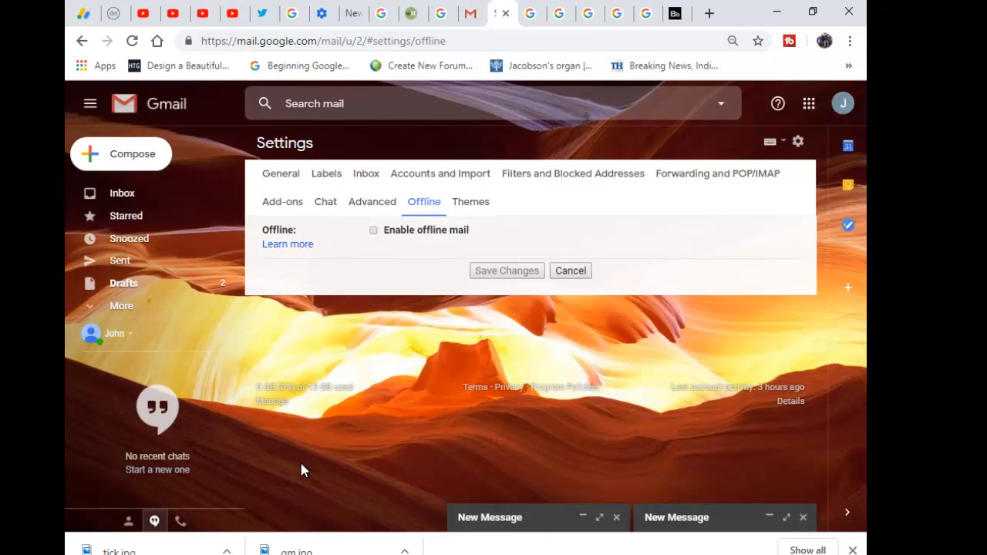
pyautogui.click(372, 202)
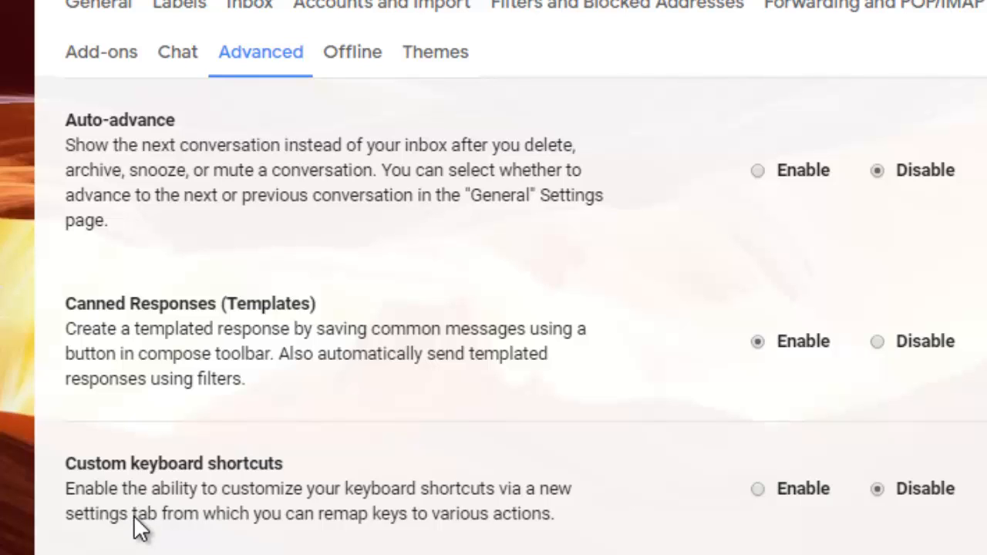
# Step: Scroll down through the Advanced settings tab
pyautogui.scroll(-1, 140, 529)
pyautogui.scroll(-5, 139, 529)
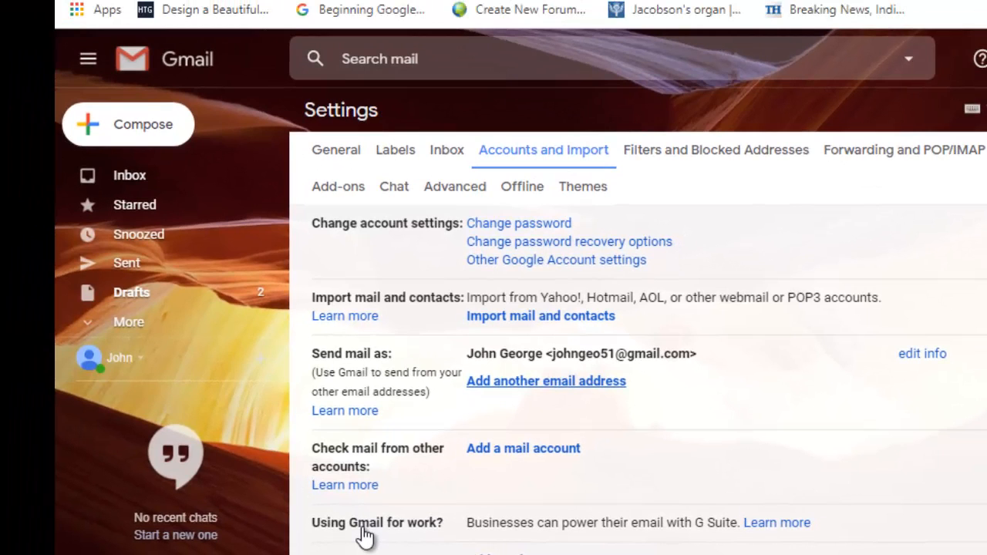
pyautogui.click(546, 381)
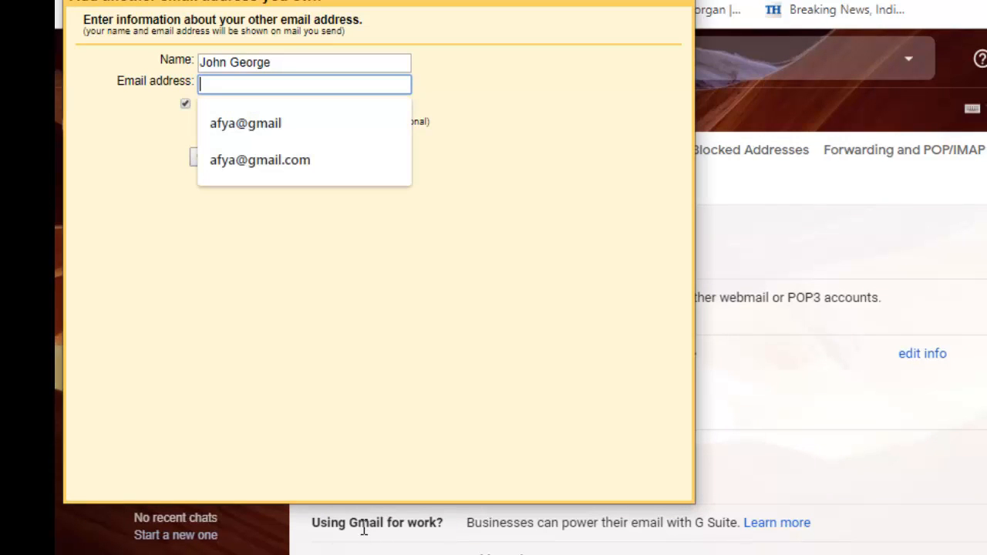
pyautogui.press('Down')
pyautogui.press('Down')
pyautogui.press('Down')
pyautogui.press('Return')
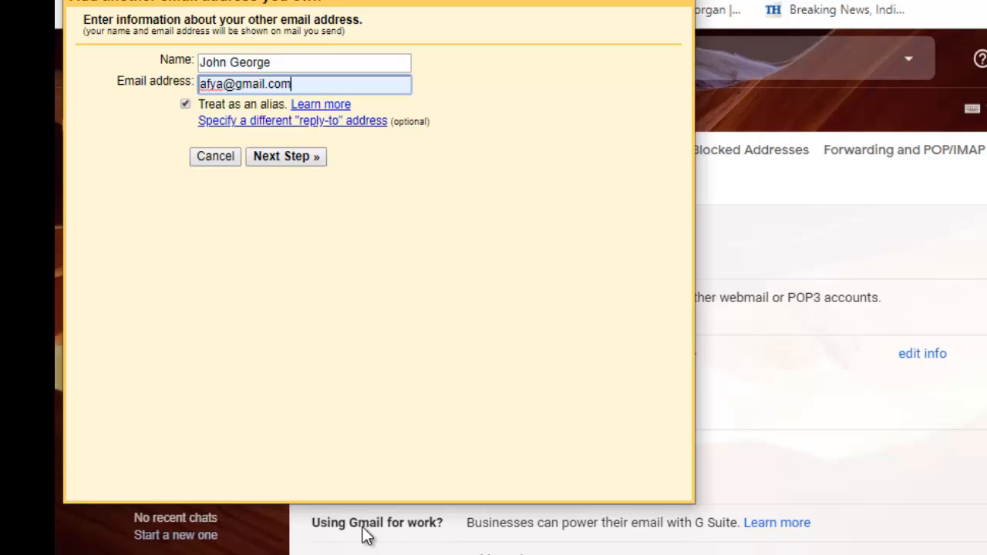
pyautogui.press('Tab')
pyautogui.press('space')
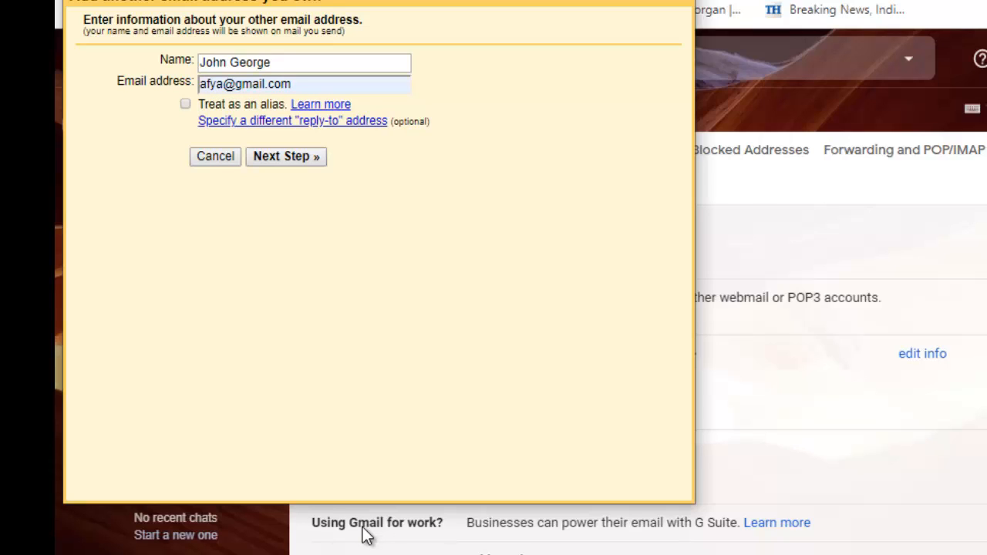
pyautogui.press('space')
pyautogui.press('Return')
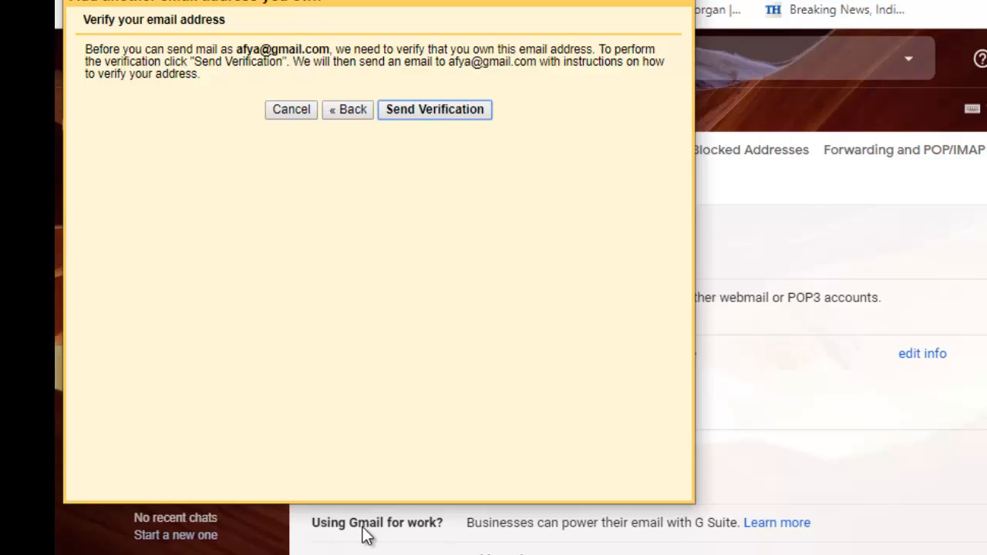
pyautogui.hotkey('alt', 'F4')
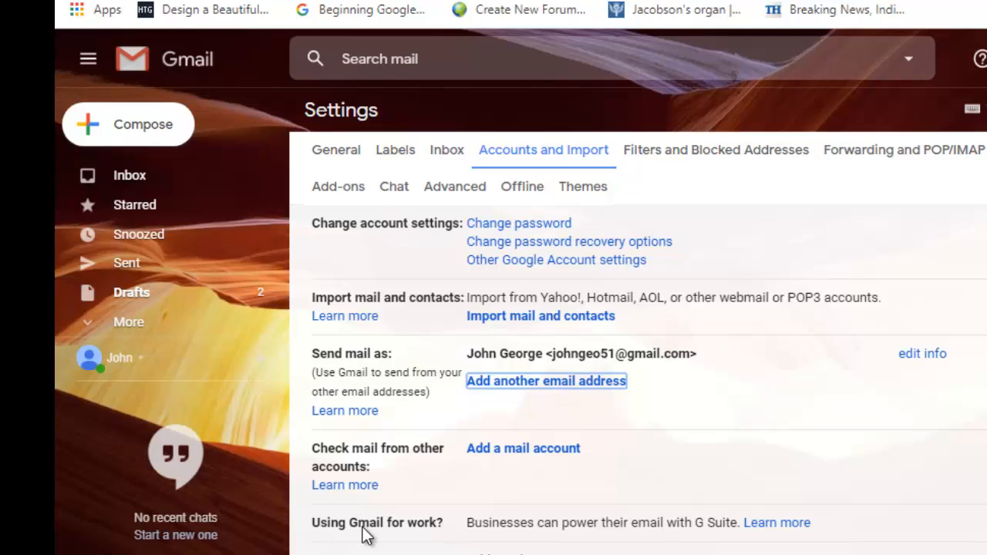
pyautogui.scroll(-3, 367, 537)
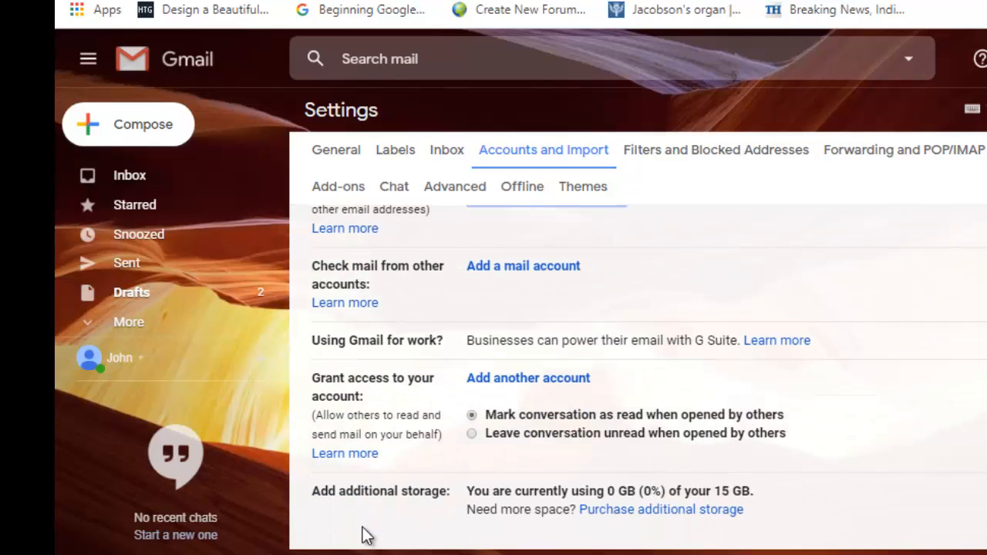
pyautogui.scroll(3, 367, 537)
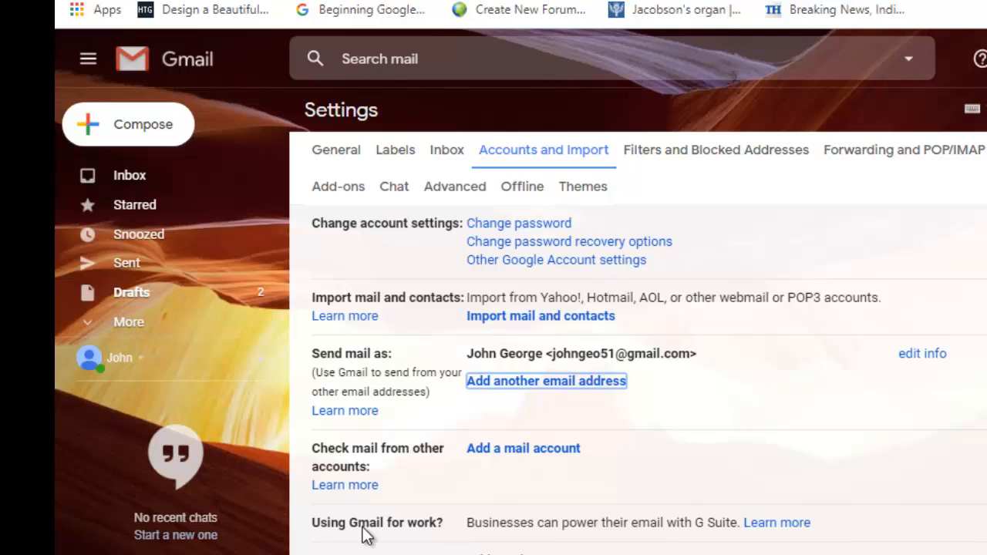
pyautogui.scroll(-3, 368, 537)
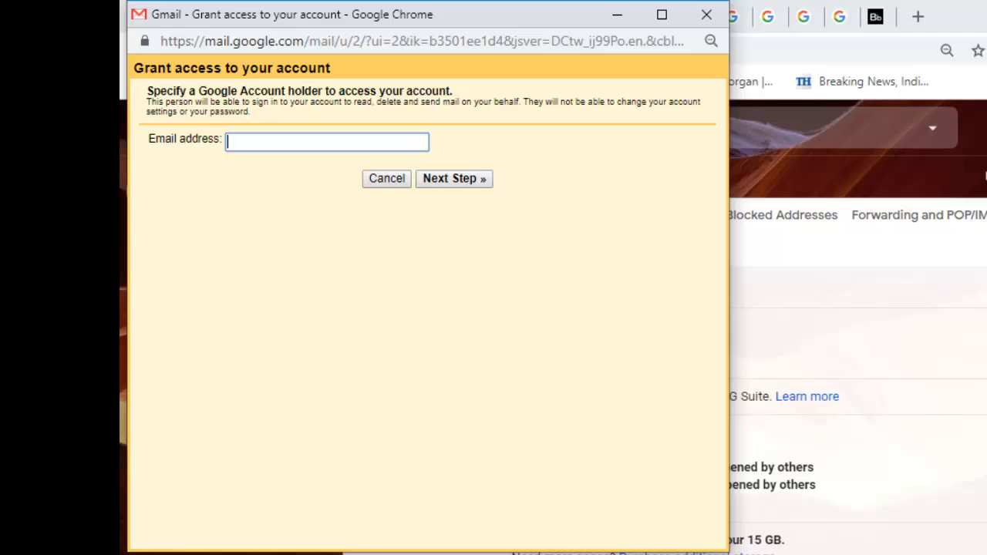
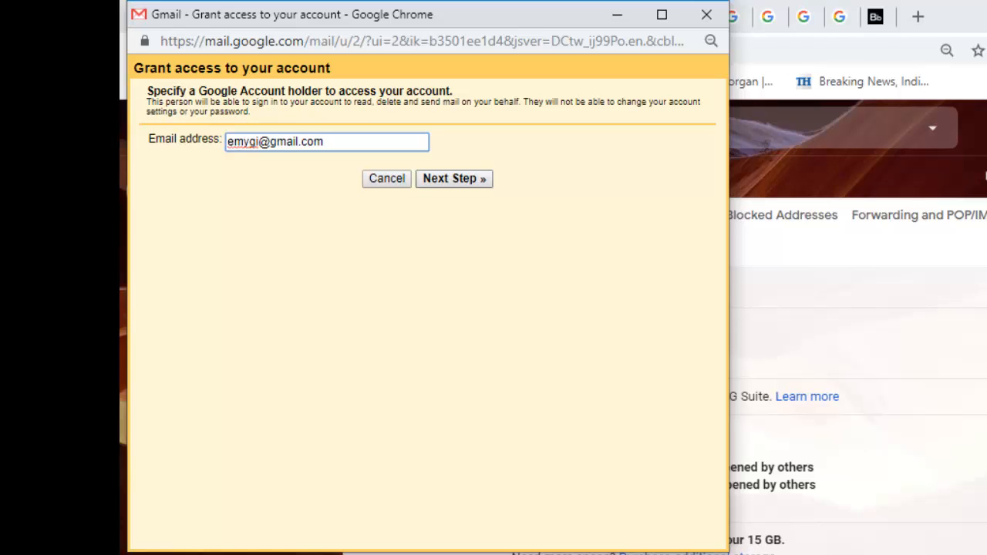
pyautogui.press('Return')
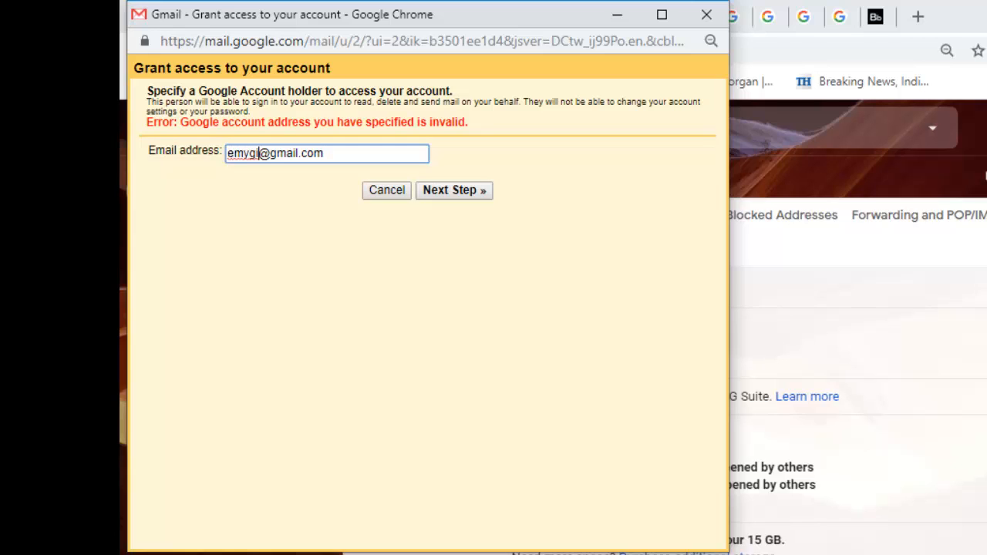
pyautogui.write('dius')
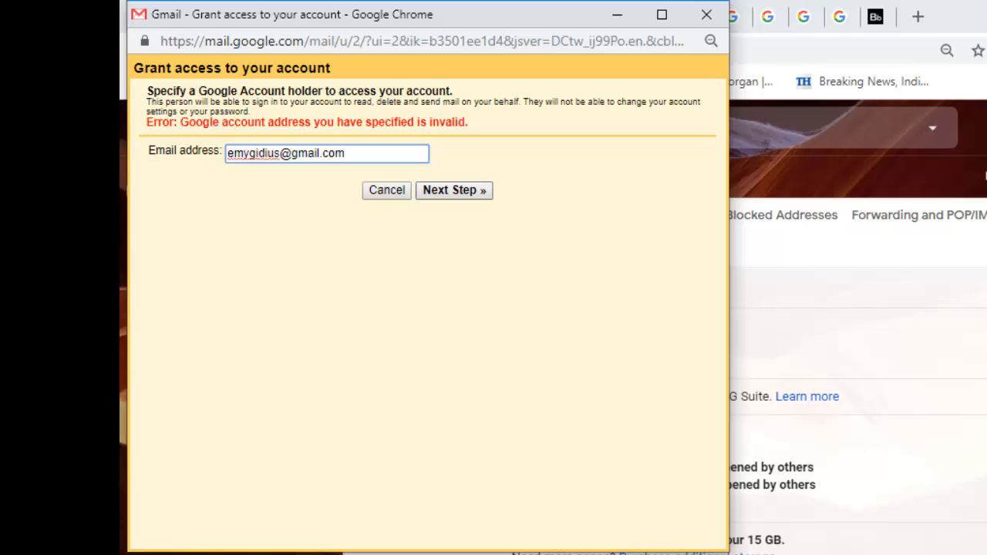
pyautogui.press('Return')
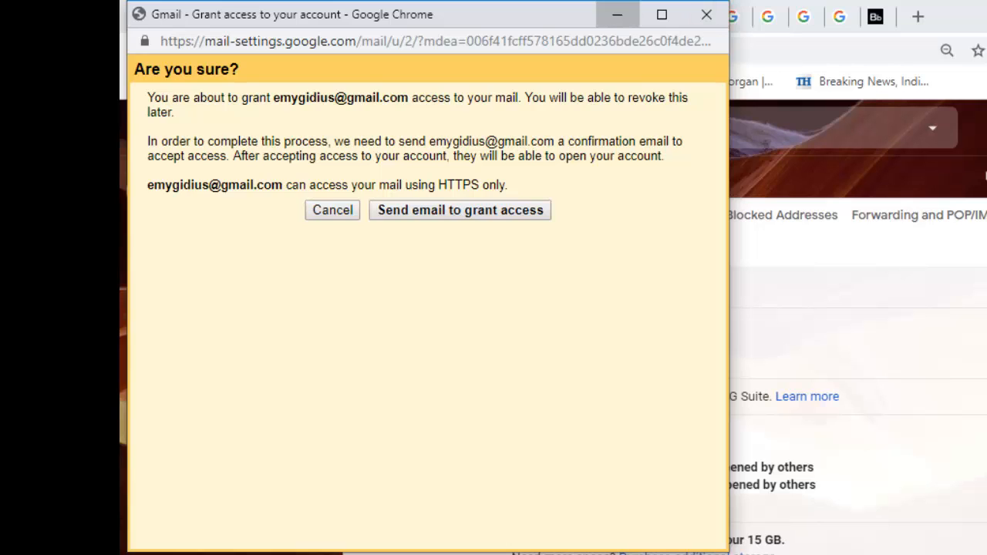
pyautogui.click(617, 13)
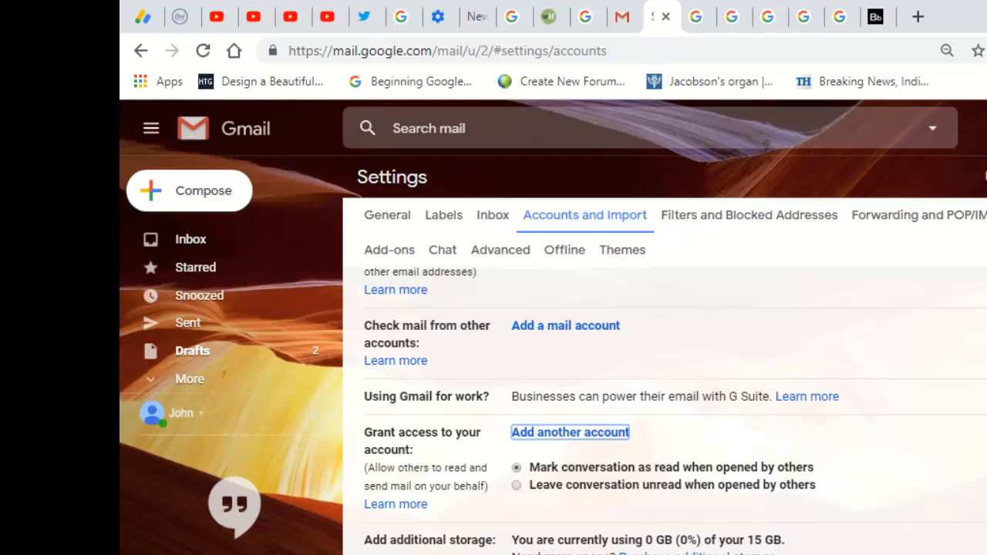
# Step: Go to Inbox, dismiss the first discard prompt, retry, and confirm OK to discard the settings changes
pyautogui.click(195, 267)
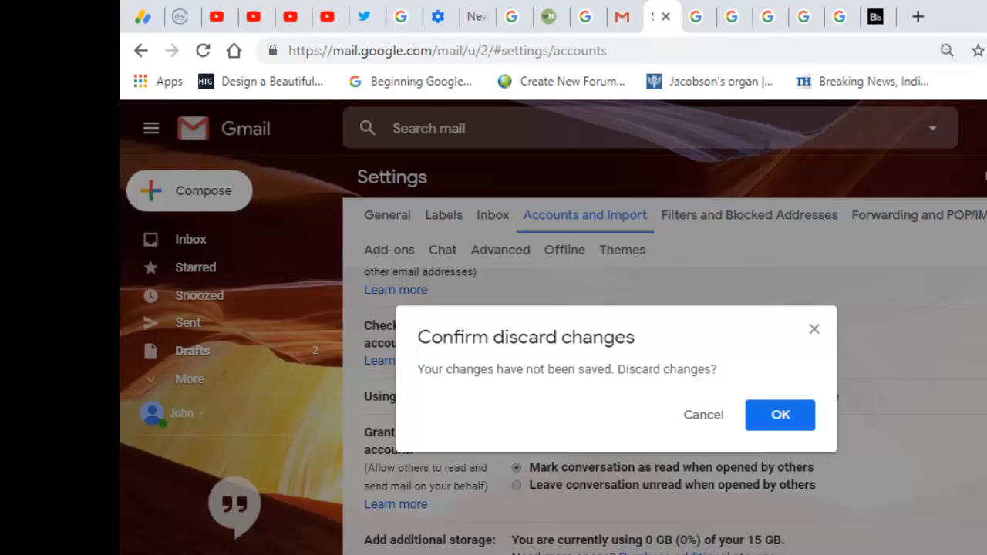
pyautogui.click(814, 329)
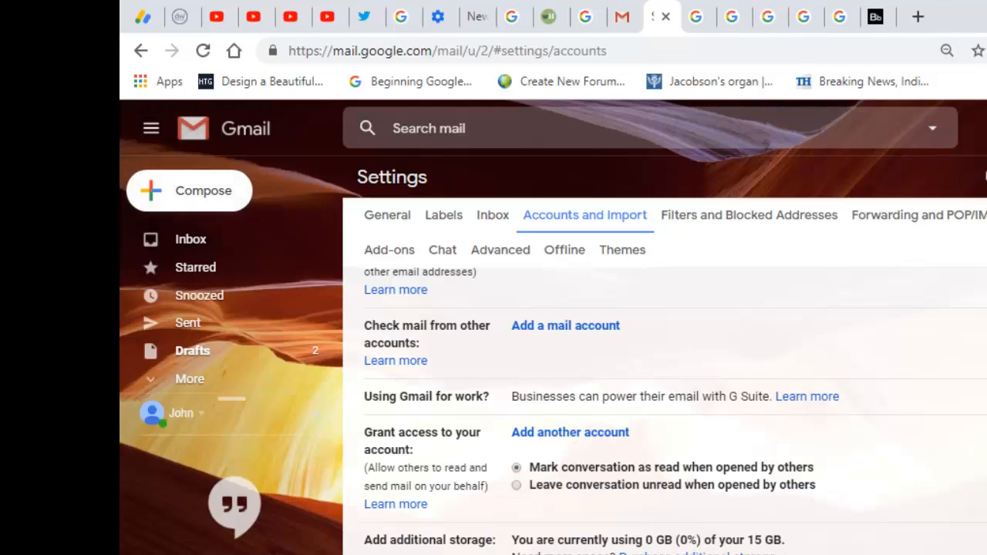
pyautogui.click(190, 239)
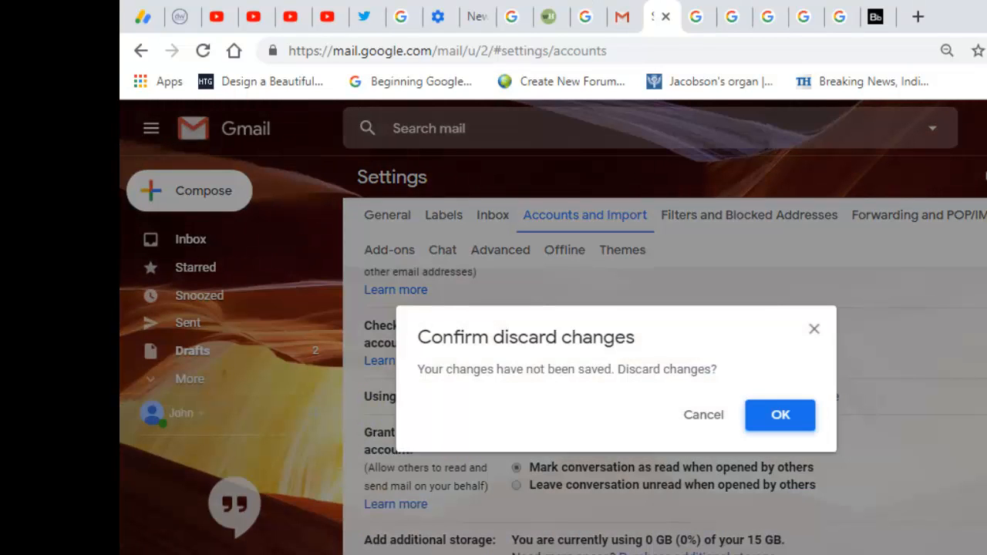
pyautogui.press('Return')
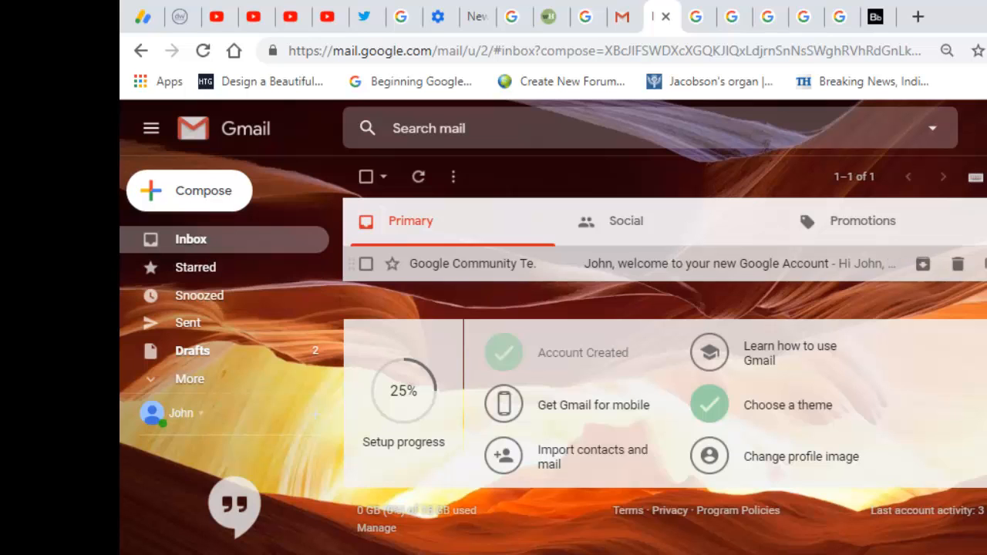
# Step: Open the Google Account welcome email, return to the inbox, and star that email
pyautogui.click(725, 263)
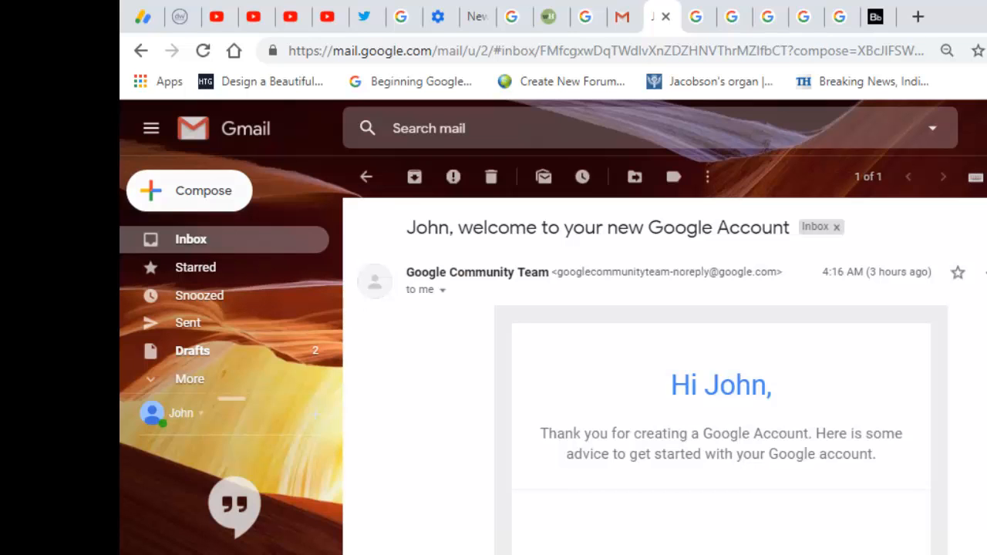
pyautogui.click(191, 240)
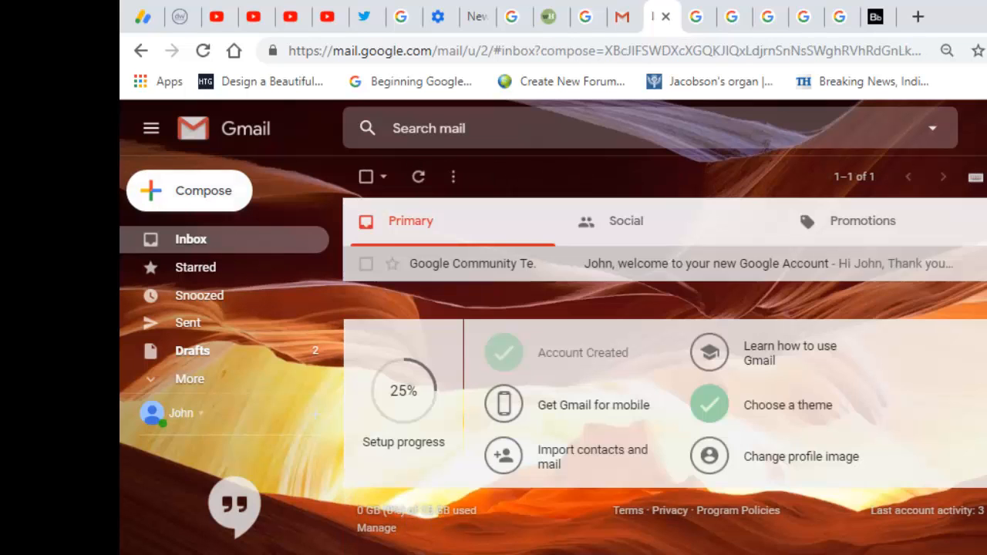
pyautogui.click(392, 263)
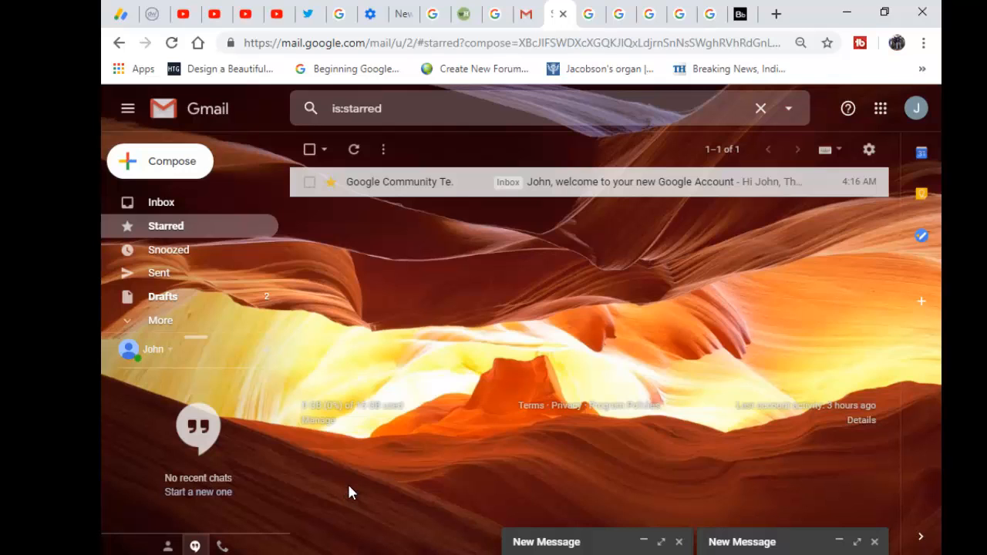
pyautogui.press('h')
pyautogui.press('m')
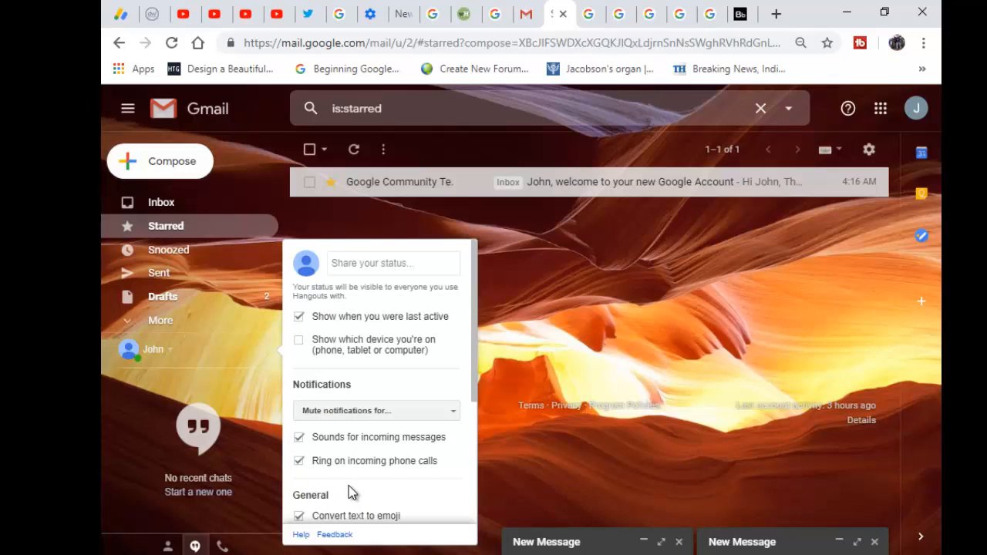
pyautogui.press('Escape')
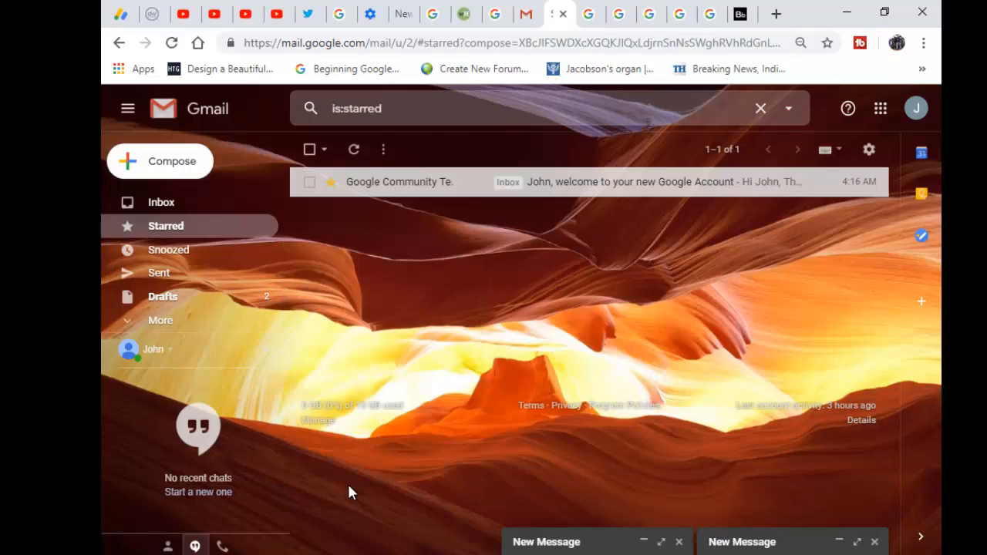